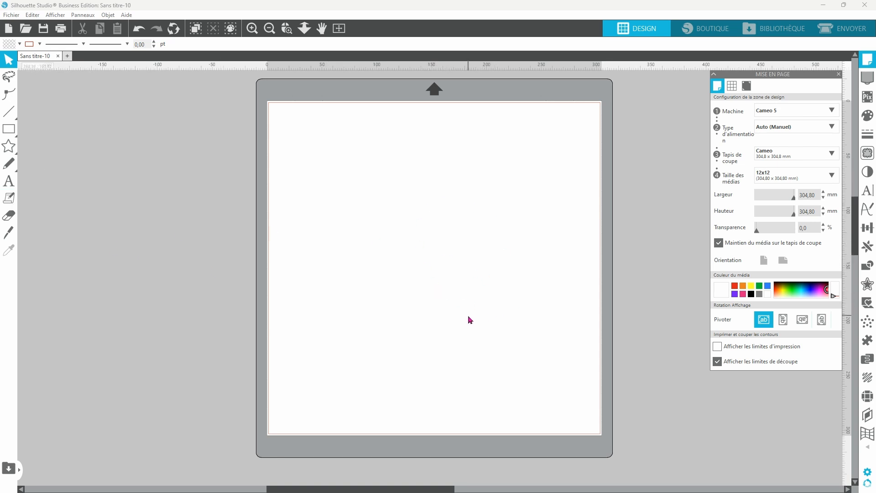
Draw a rectangle about 55 × 46 mm near the page's upper-left corner and an ellipse about 50 × 44 mm beneath it
click(10, 132)
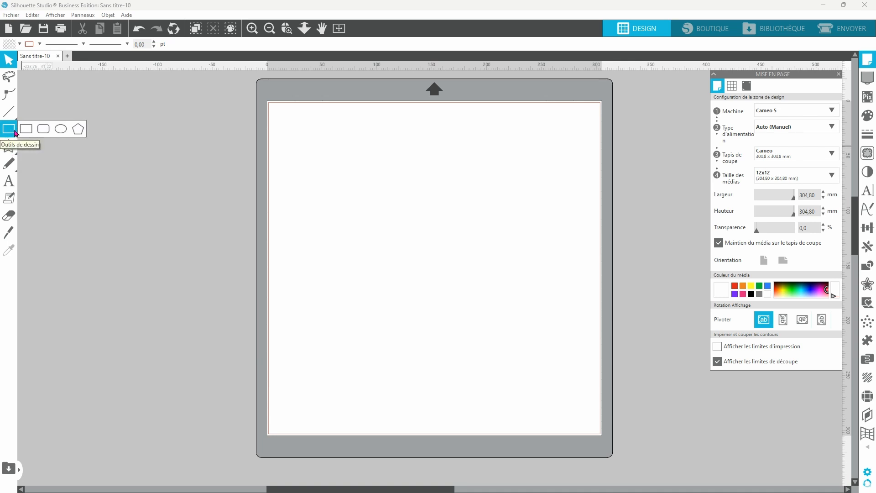
mouse_move(294, 132)
mouse_down()
mouse_move(302, 169)
mouse_move(354, 184)
mouse_up()
click(13, 131)
click(63, 129)
drag(294, 209, 349, 259)
Draw a five-pointed star about 56 mm wide beside the rectangle and ellipse, and convert it to a path
click(14, 146)
click(26, 146)
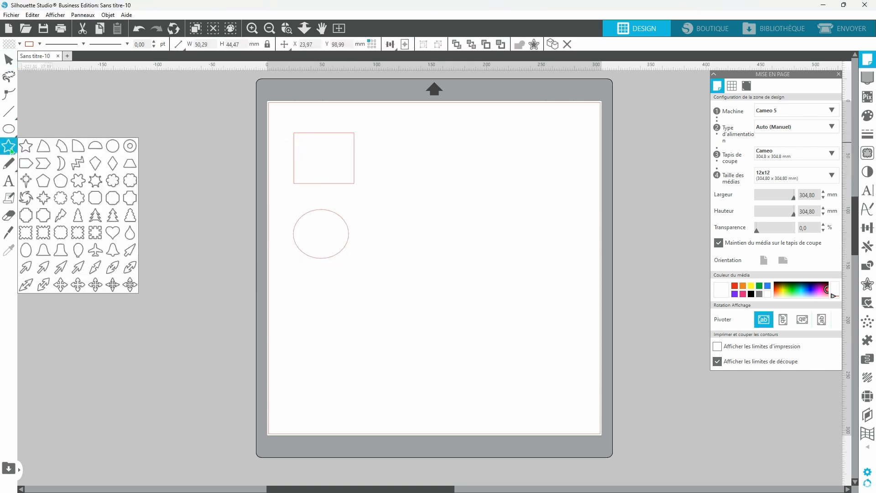
mouse_move(450, 195)
mouse_down()
mouse_move(435, 225)
mouse_move(444, 207)
mouse_up()
right_click(440, 227)
right_click(445, 220)
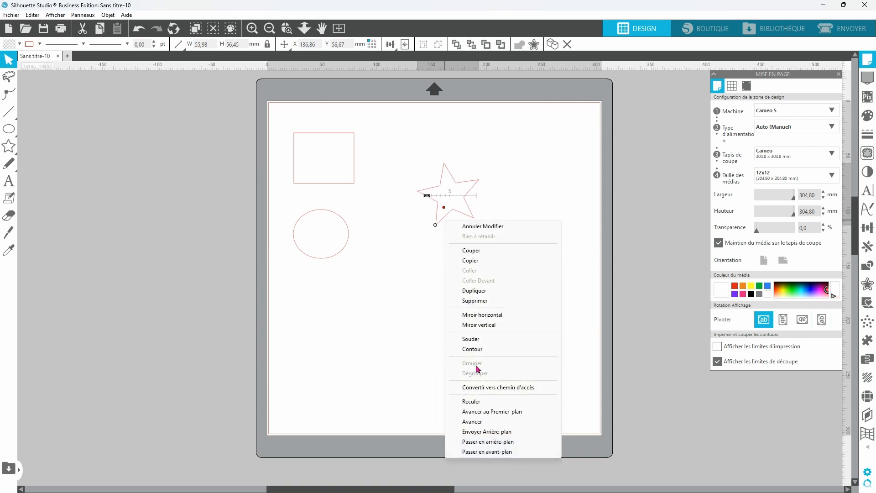
click(492, 387)
Draw a tiered fir tree about 96 × 107 mm below the ellipse and convert it to a path
click(11, 164)
mouse_move(11, 146)
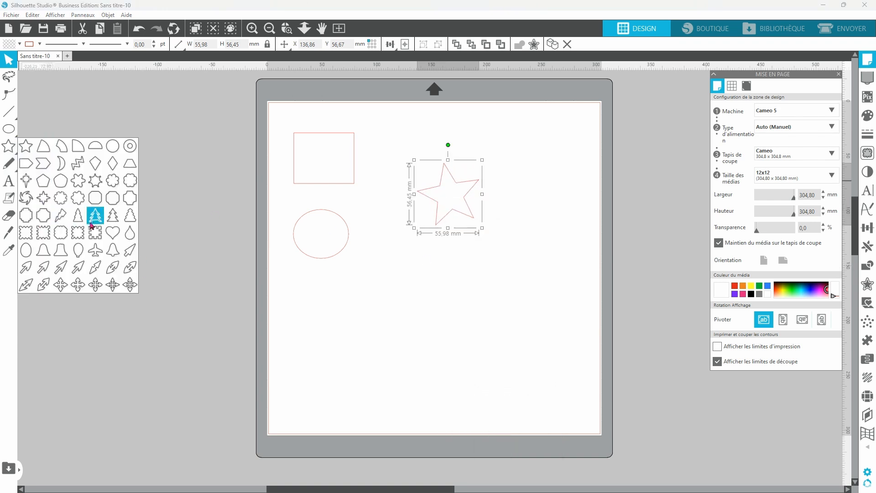
click(77, 217)
drag(320, 298, 382, 391)
drag(345, 297, 345, 260)
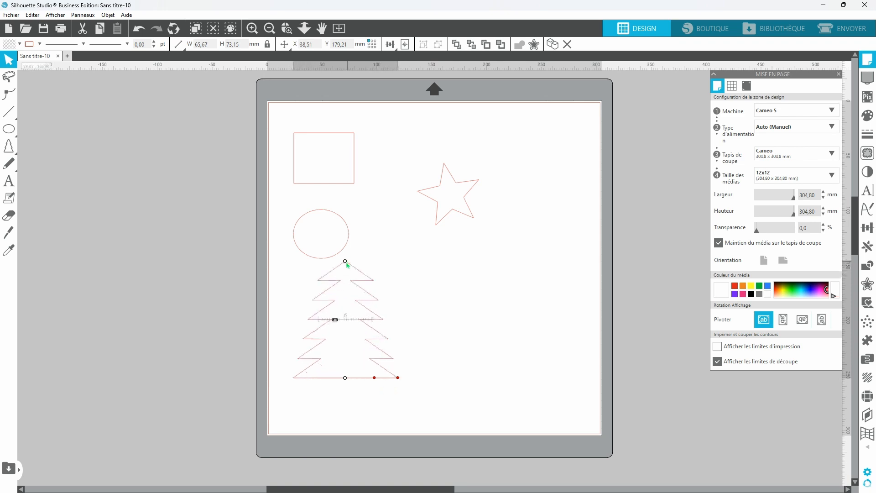
drag(357, 383, 356, 405)
right_click(372, 389)
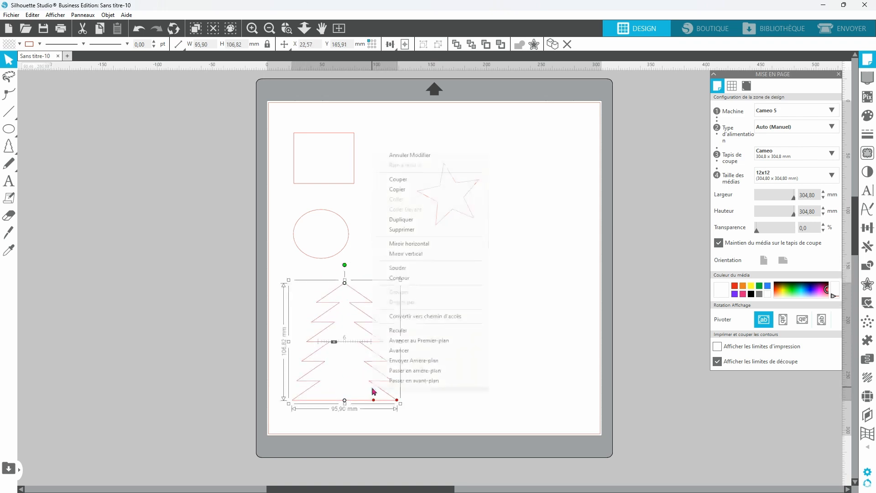
click(414, 316)
click(509, 309)
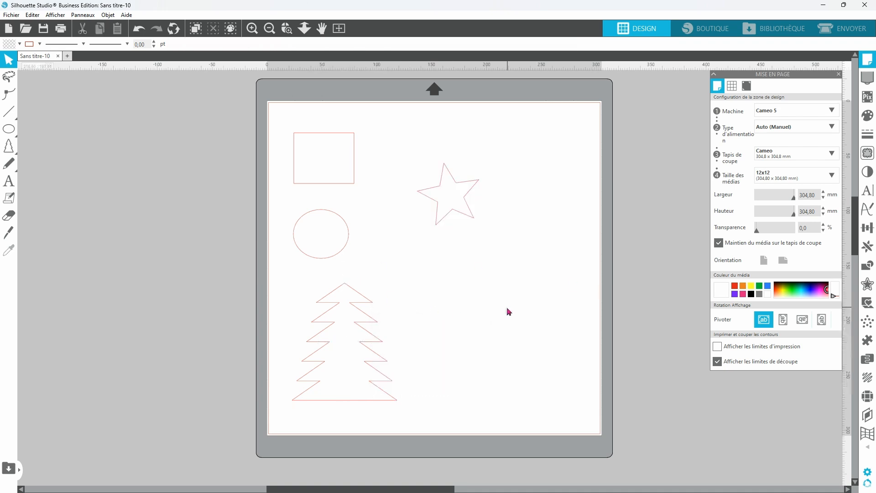
Try the ellipse over the treetop, shift the star slightly, and move the ellipse back below the rectangle
drag(347, 242, 364, 287)
click(424, 190)
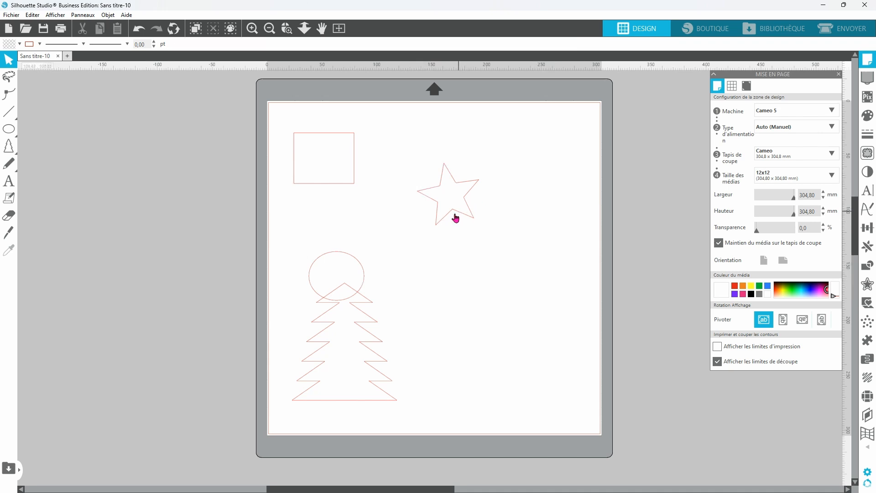
drag(443, 226, 434, 238)
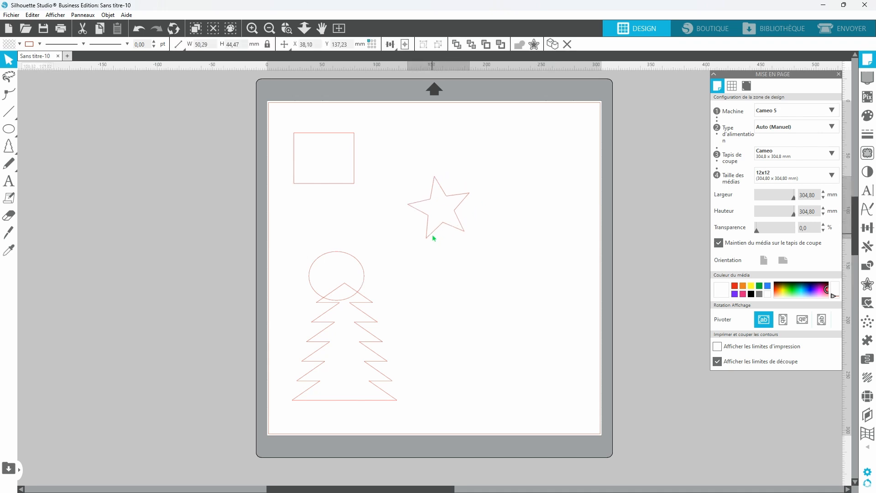
drag(341, 254, 319, 193)
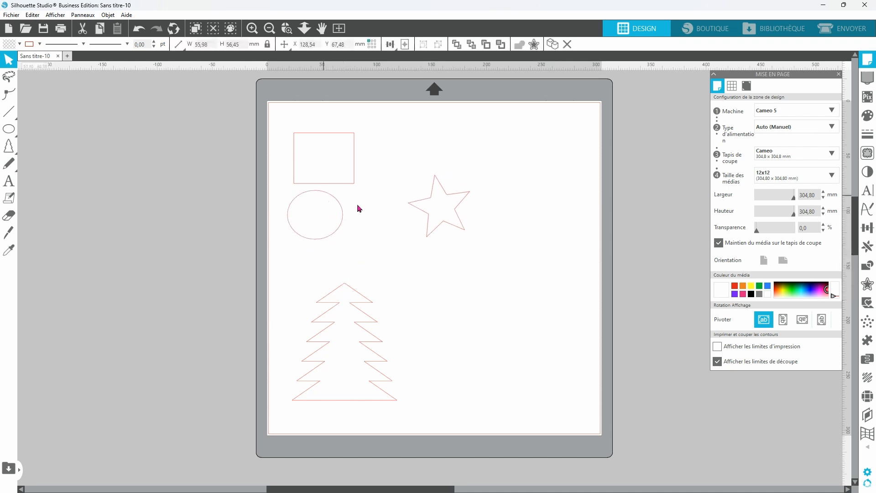
Place the star upright on the treetop, scaled to about 44 mm wide, and fill it with yellow
click(436, 235)
drag(438, 158, 449, 164)
drag(438, 229, 345, 287)
drag(320, 224, 345, 271)
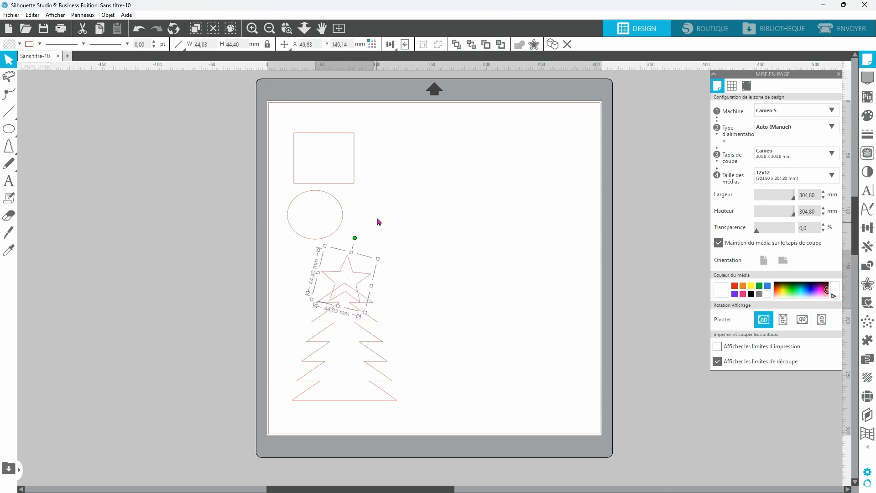
click(19, 45)
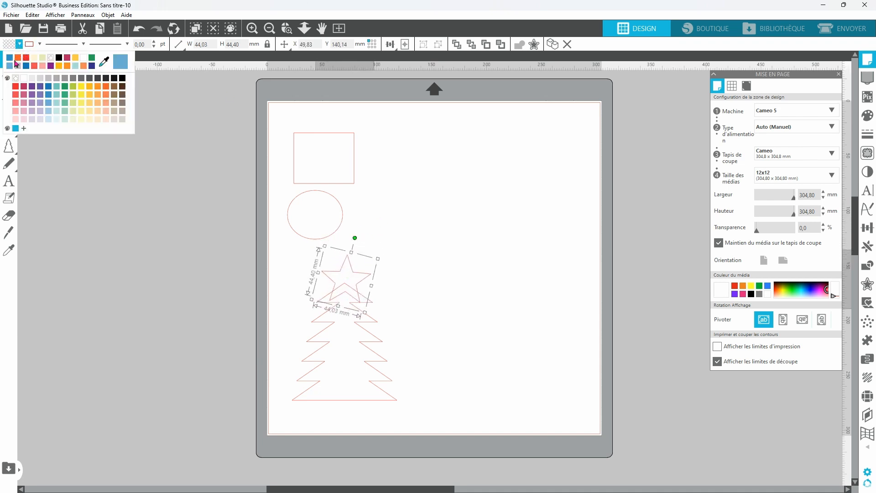
click(82, 89)
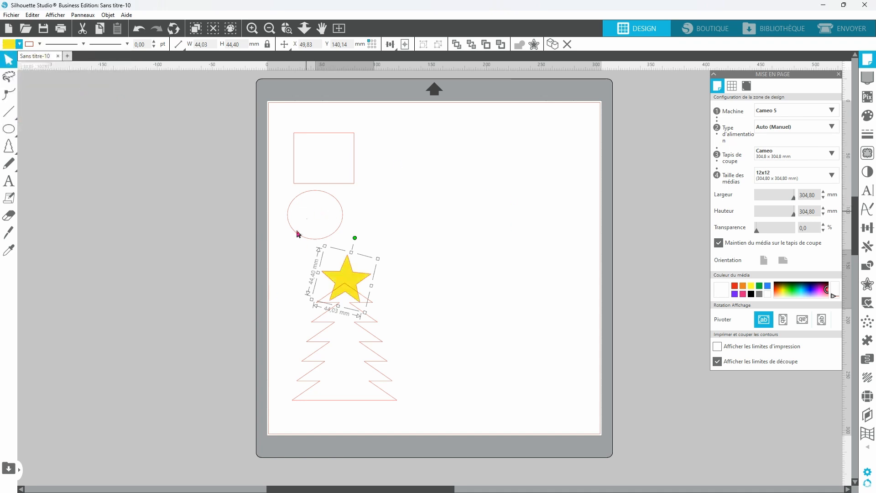
Fill the ellipse with orange and move it to the right of the star
click(332, 238)
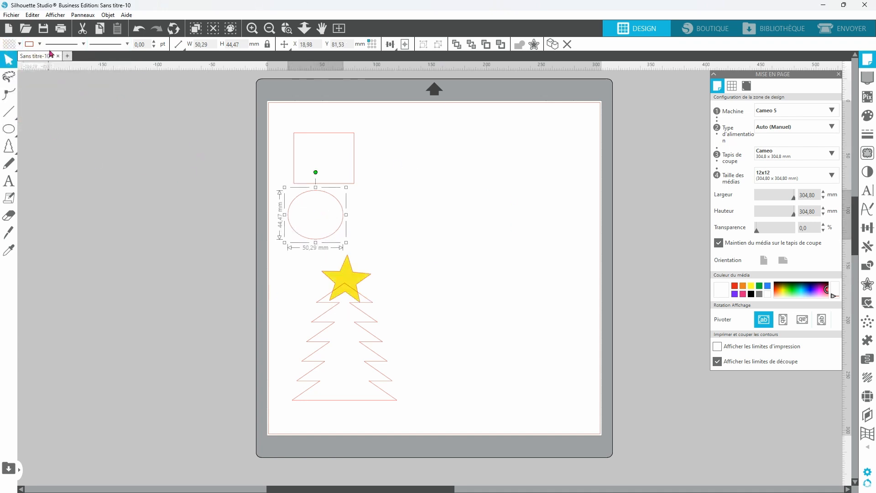
click(20, 44)
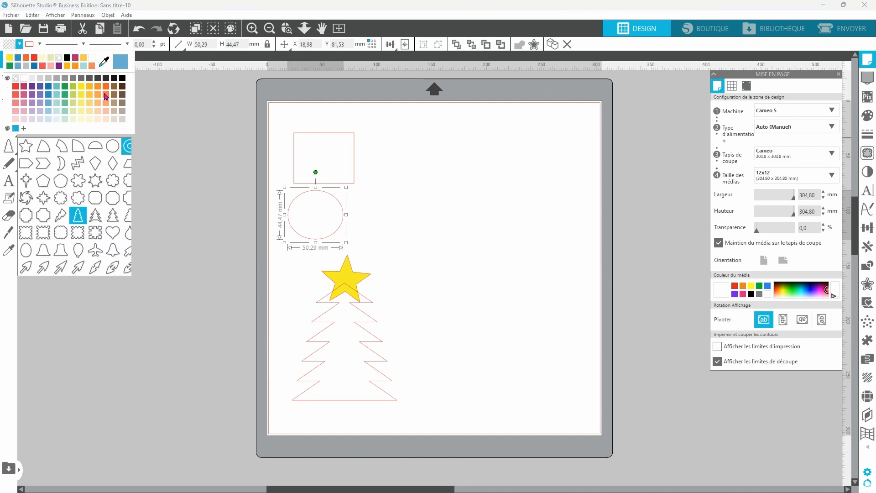
click(105, 98)
drag(322, 216, 436, 254)
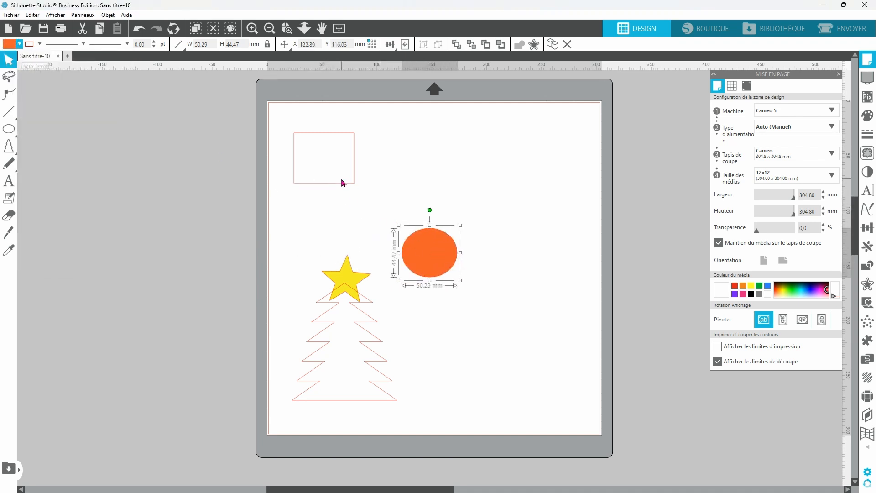
Fill the rectangle with blue and move it below the orange ellipse
click(341, 181)
click(19, 43)
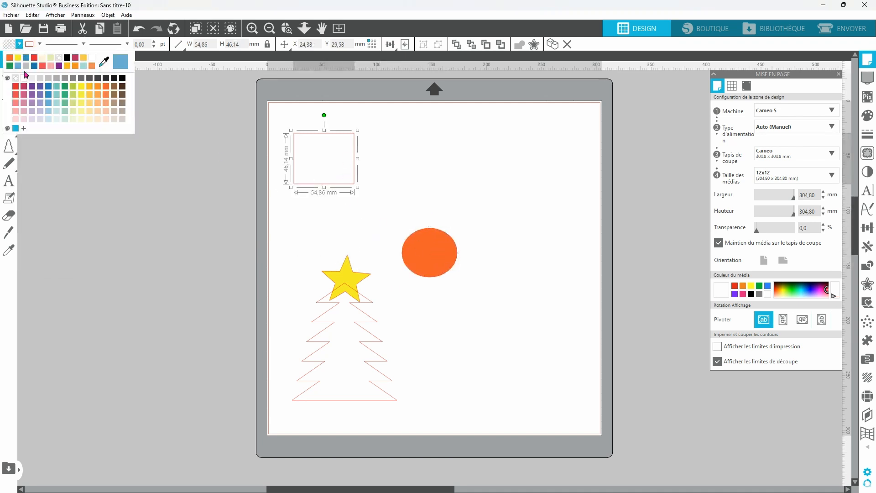
click(35, 63)
drag(336, 175, 430, 332)
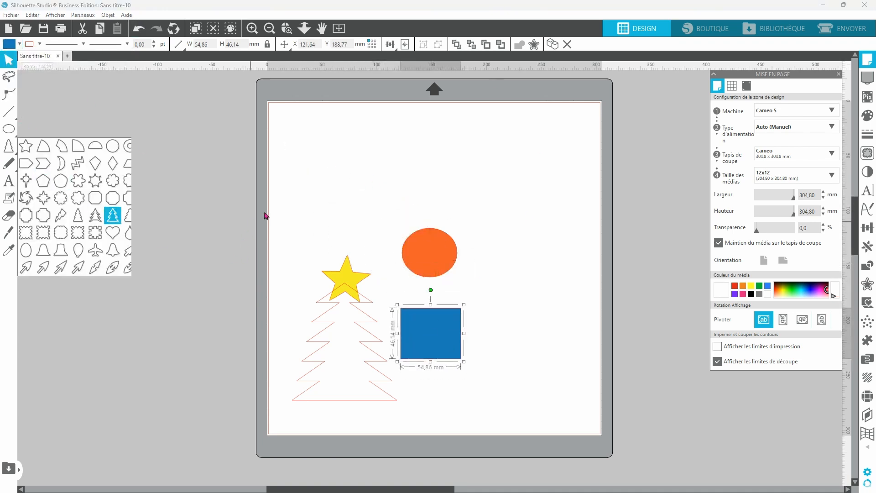
Draw an airplane shape about 81 × 82 mm, angled upward, above the tree
mouse_move(8, 147)
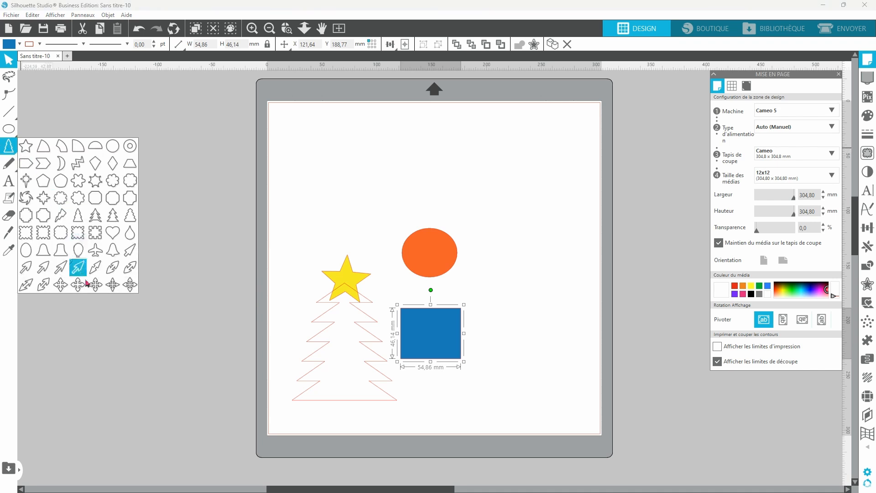
click(94, 256)
mouse_move(334, 191)
mouse_down()
mouse_move(304, 226)
mouse_move(250, 242)
mouse_up()
mouse_move(309, 239)
mouse_down()
mouse_move(342, 178)
mouse_move(359, 188)
mouse_up()
drag(384, 143, 373, 149)
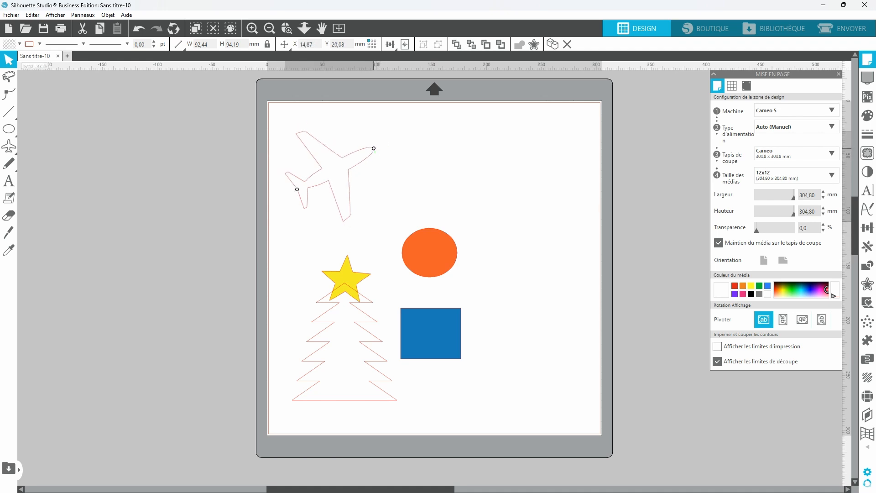
Convert the airplane to a path and fill it with light blue
right_click(345, 204)
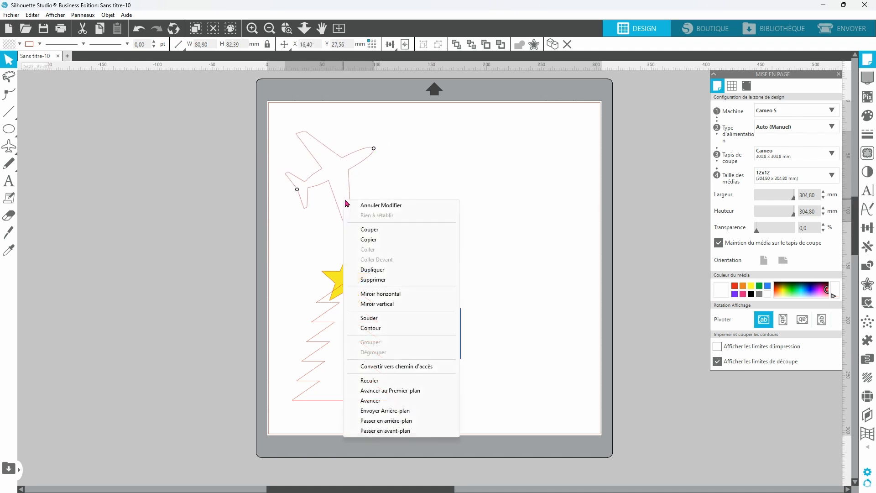
click(396, 366)
click(20, 45)
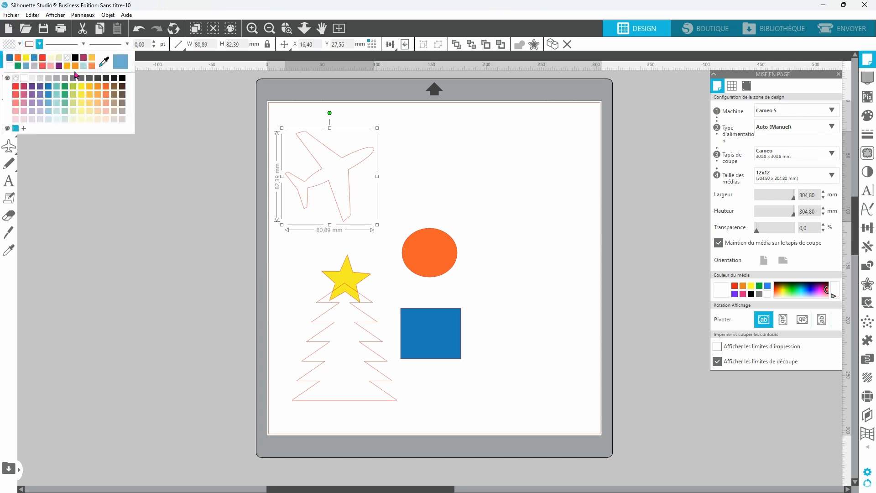
click(49, 104)
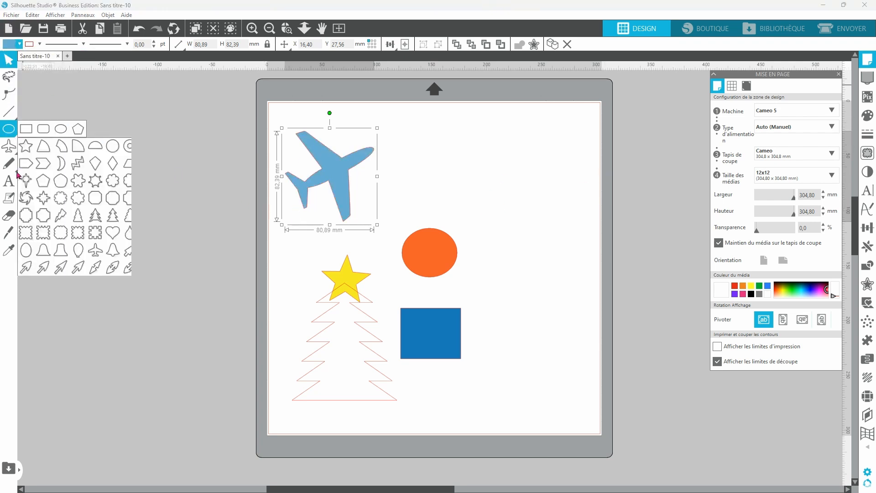
Draw a tilted four-way arrow shape about 155 mm across, to the right of the airplane
mouse_move(9, 146)
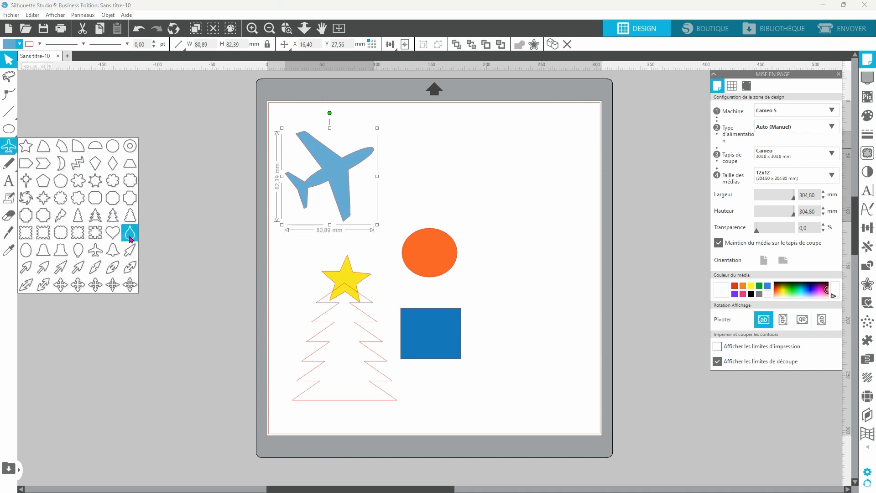
click(129, 285)
drag(401, 110, 464, 201)
drag(473, 235, 483, 221)
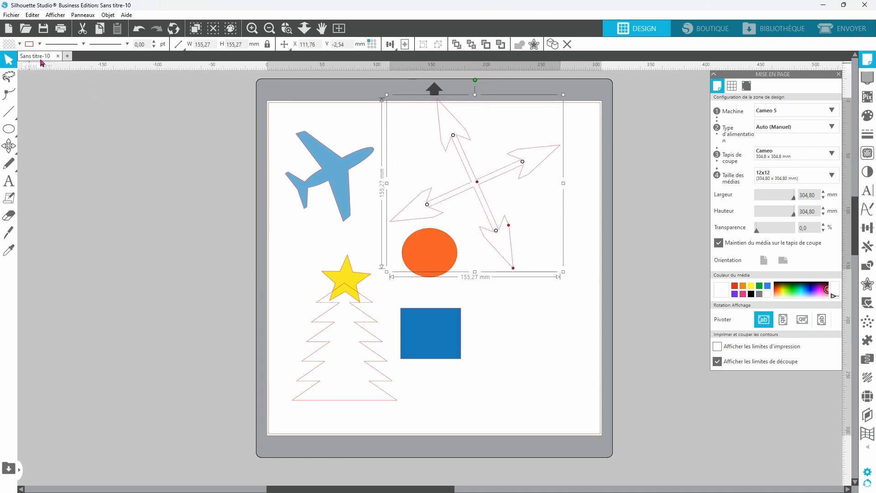
Fill the four-way arrow with the light-blue polka-dot pattern and set the pattern scale to 23%
click(19, 44)
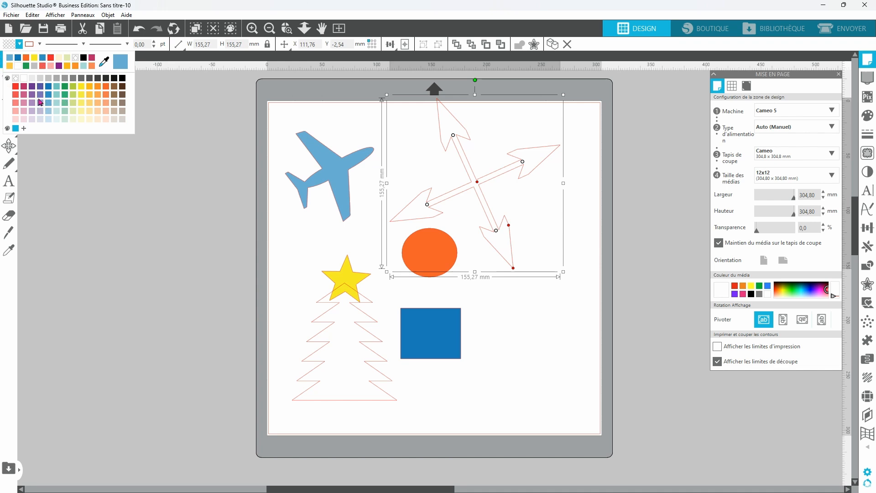
click(866, 117)
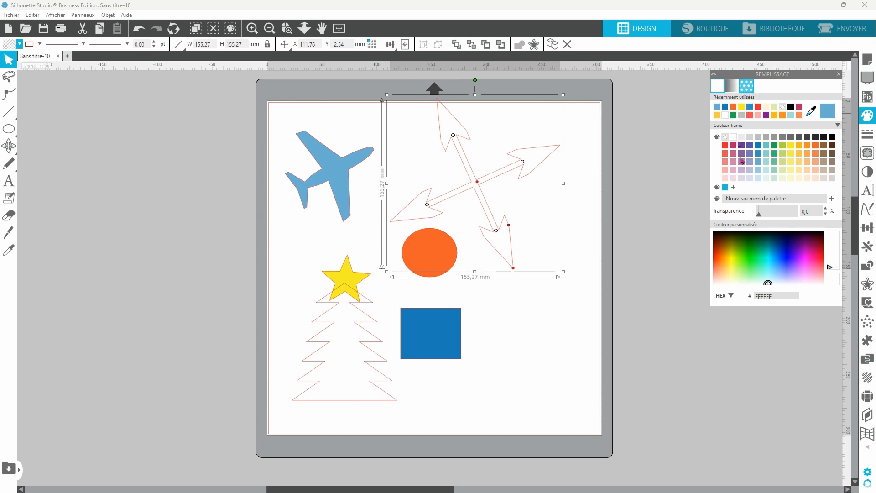
click(749, 168)
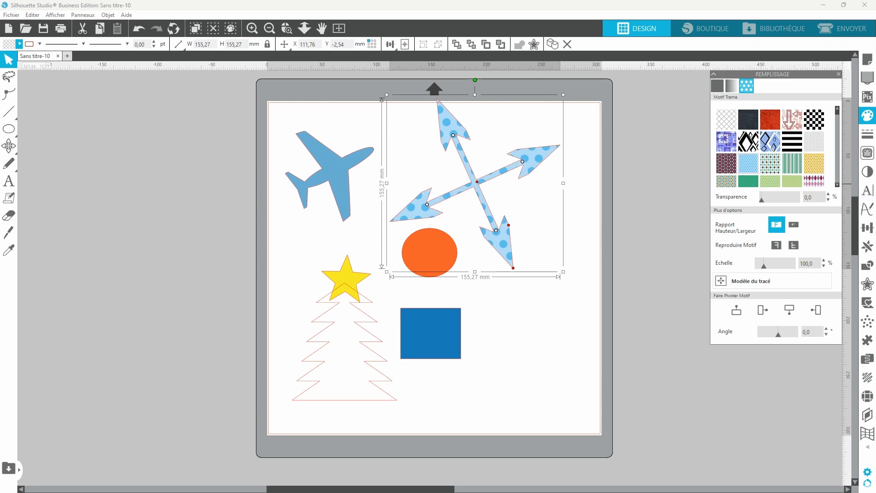
drag(763, 265, 760, 270)
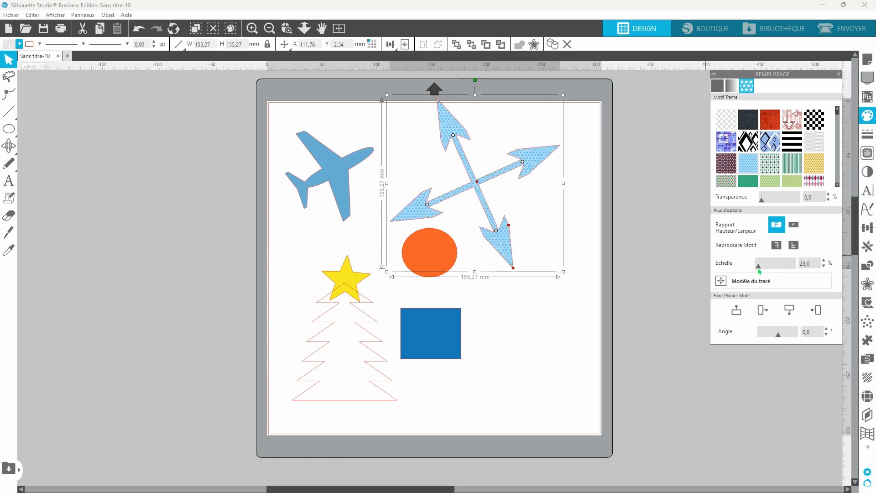
click(613, 216)
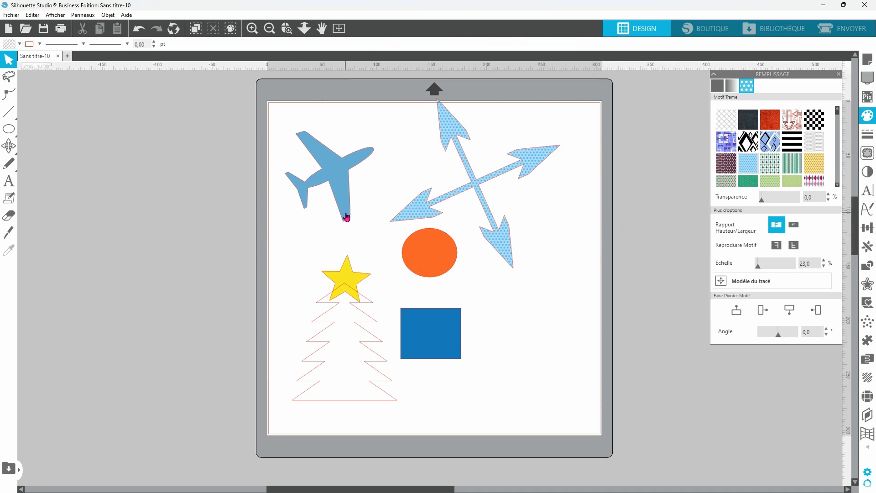
Fill the fir tree with green and stack it behind the yellow star
click(364, 400)
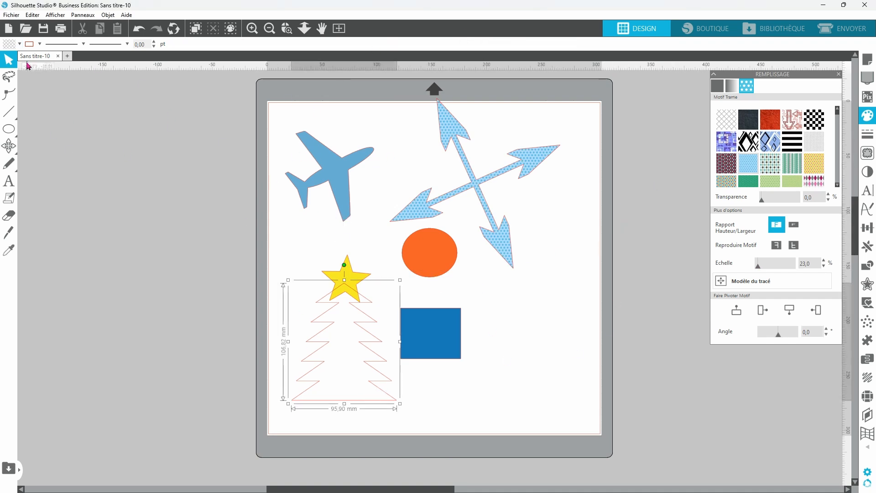
click(20, 44)
click(65, 94)
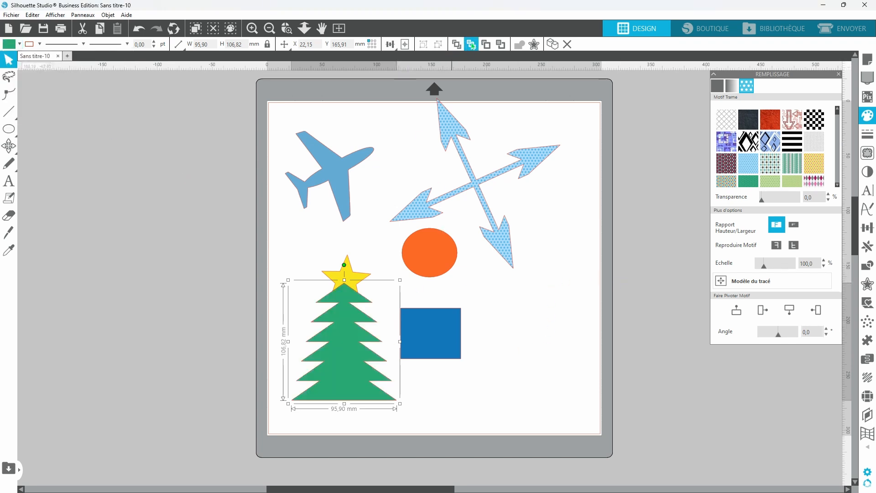
shift+click(354, 297)
right_click(543, 317)
click(549, 347)
Move the blue rectangle slightly down and to the right, and place the orange ellipse over its upper part
drag(441, 337, 460, 359)
drag(433, 257, 453, 338)
click(526, 317)
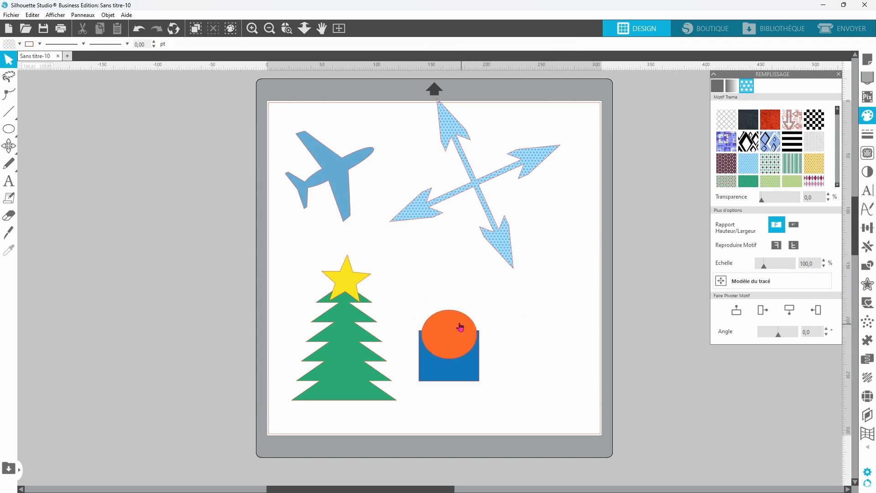
Set the line colour of the airplane, four-way arrow and ellipse to purple, and that of the blue rectangle to dark brown
click(347, 217)
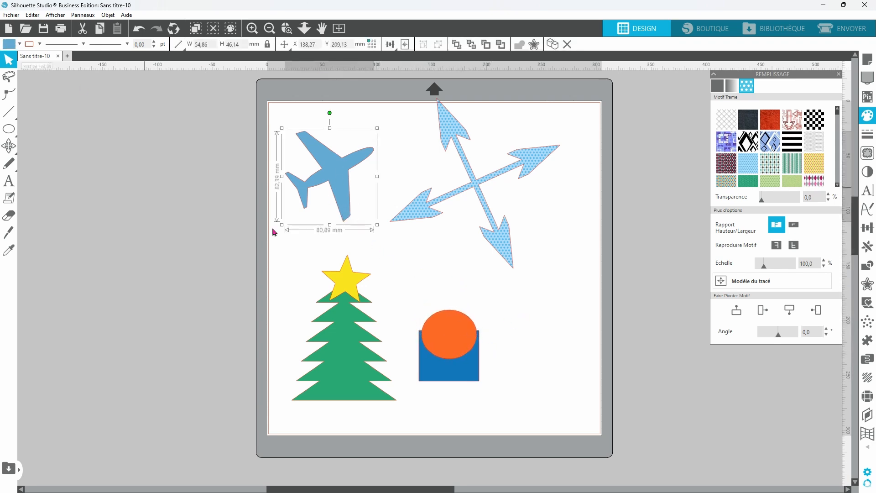
click(39, 45)
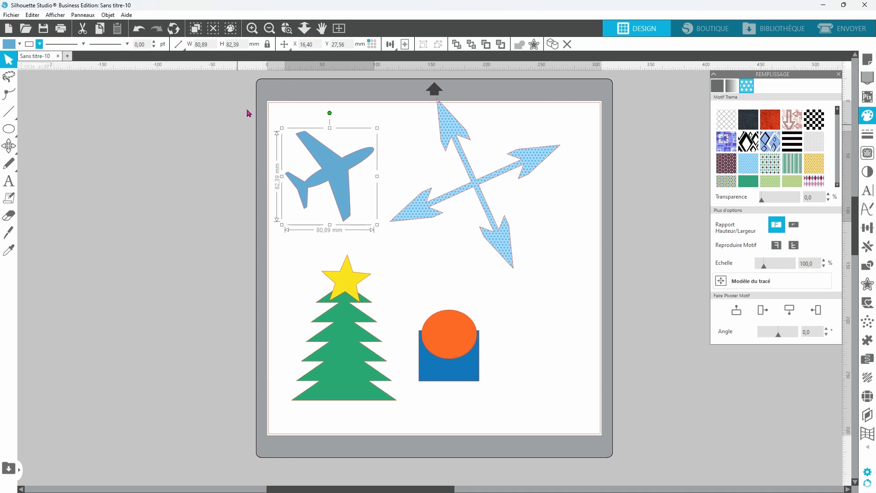
click(505, 249)
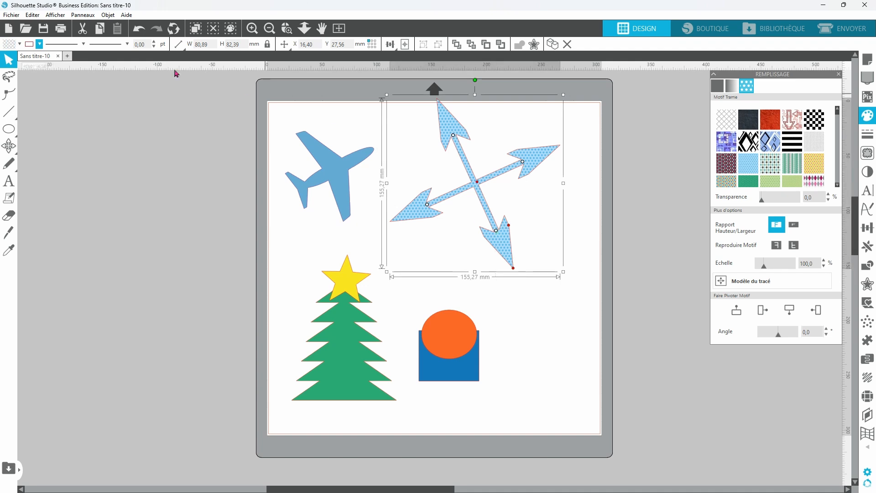
click(39, 44)
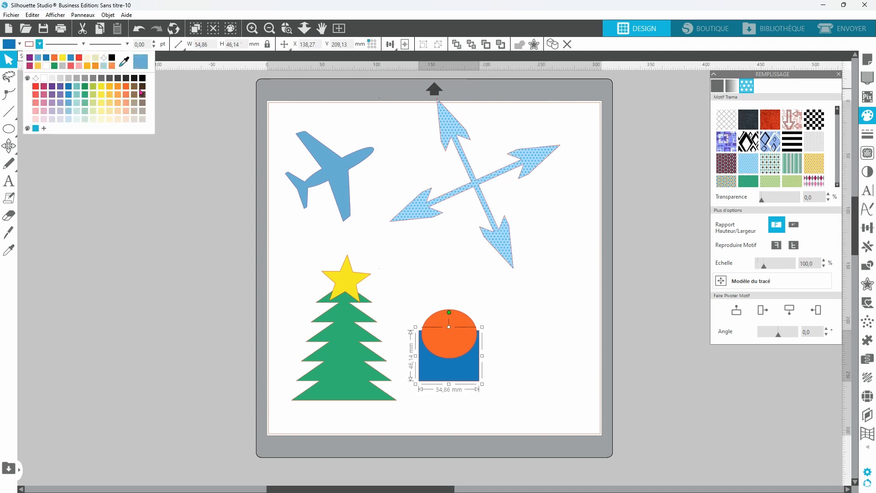
click(142, 86)
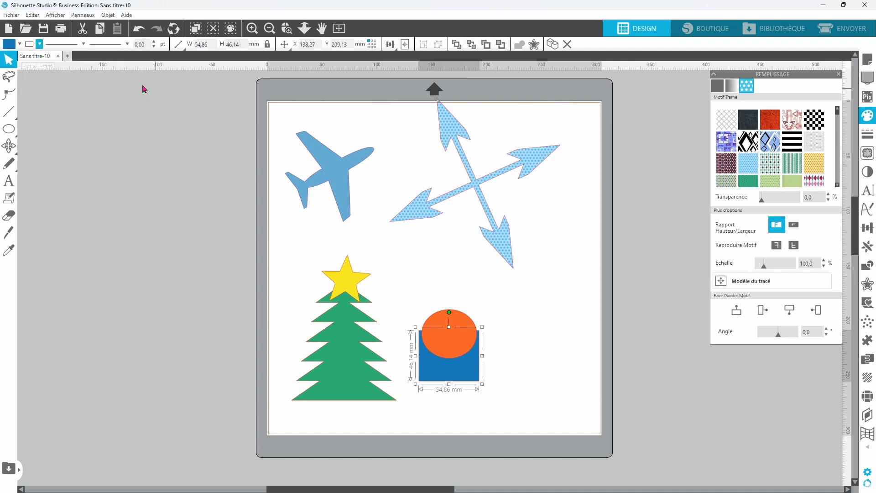
Set the line colour of the grouped fir tree and star to green
click(264, 325)
click(319, 348)
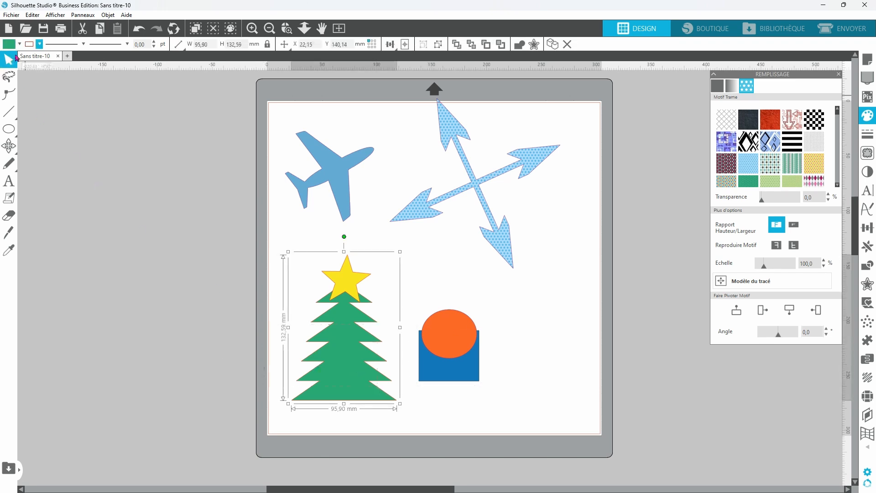
click(39, 44)
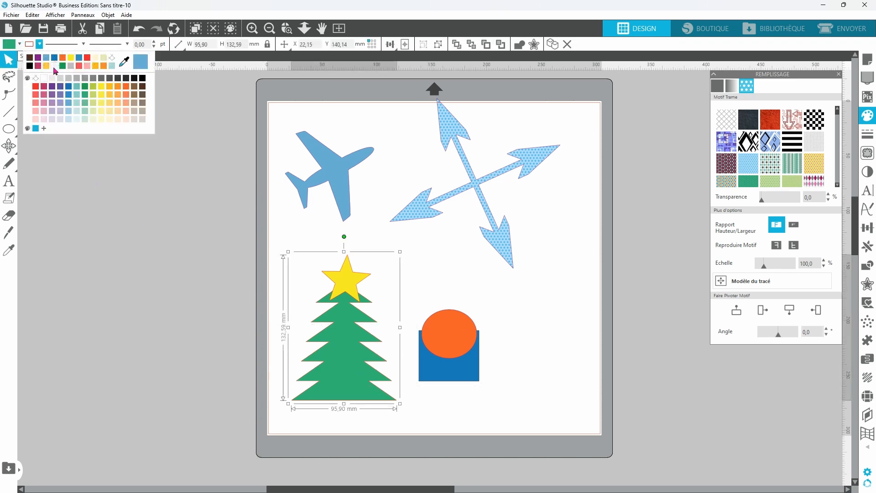
click(63, 66)
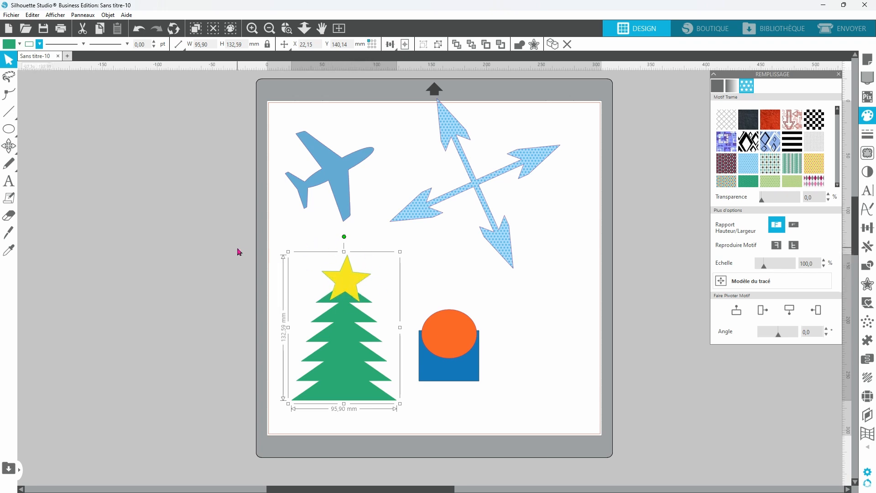
Ungroup the fir tree and star, and set the star's line colour to yellow
key(ctrl+shift+g)
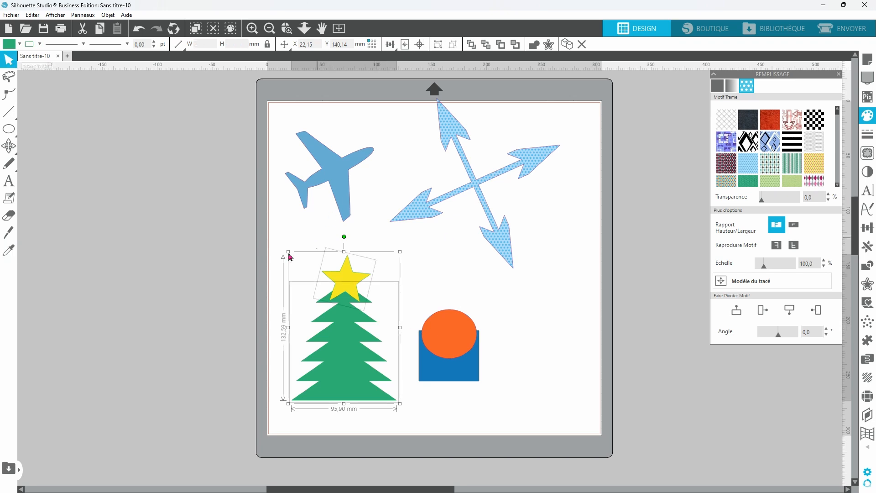
click(345, 279)
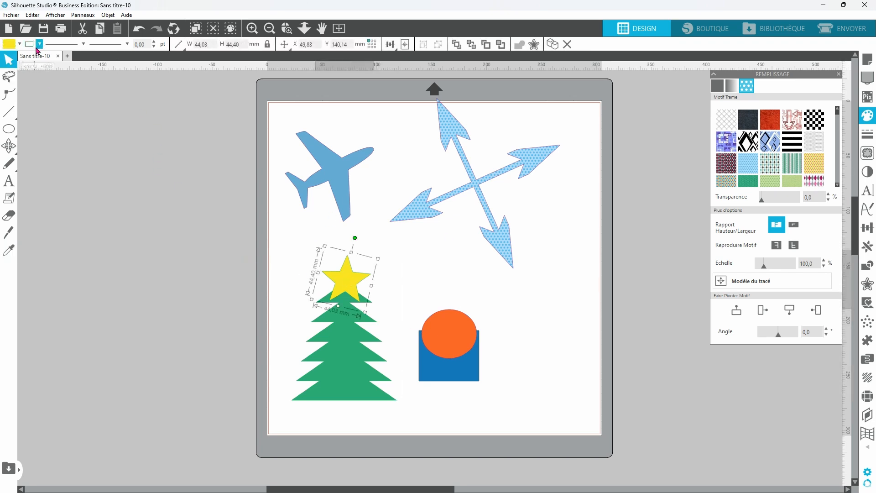
click(39, 44)
click(77, 60)
click(558, 300)
Move the four-way arrow down to just above the orange ellipse, and replace the fill panel with select-by-colour beside the mat
drag(504, 258, 510, 322)
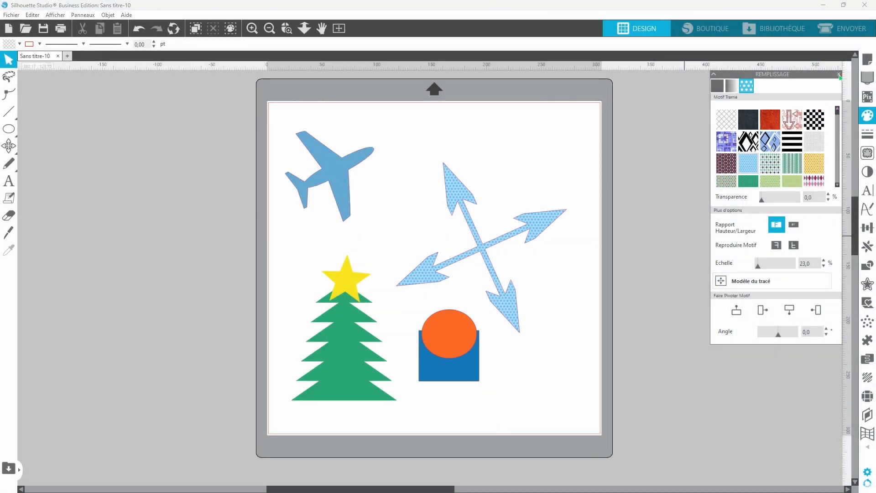
click(839, 74)
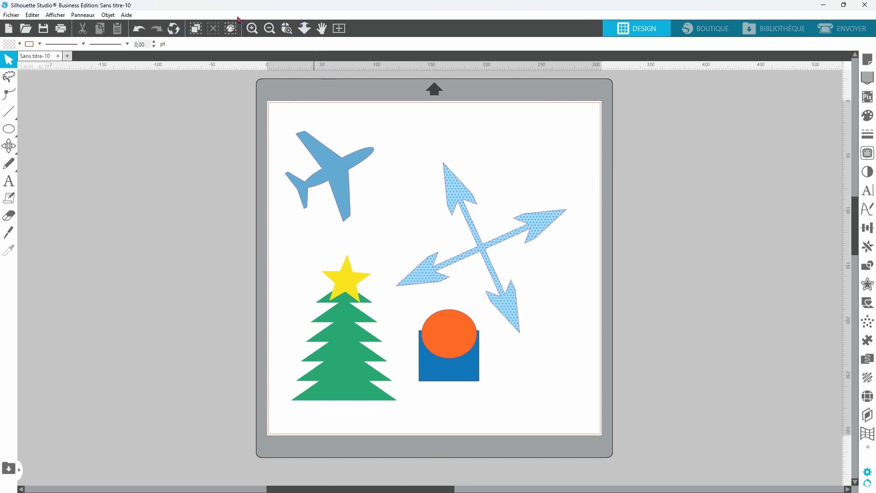
click(231, 29)
drag(745, 73, 142, 183)
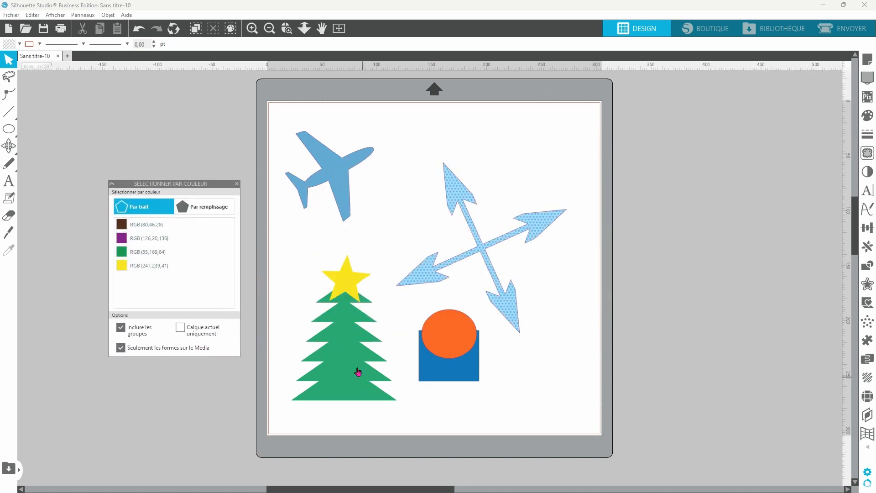
Move the four-way arrow and airplane off opposite sides of the mat, and enlarge the ellipse and rectangle together to about 159 mm wide
drag(485, 254, 729, 270)
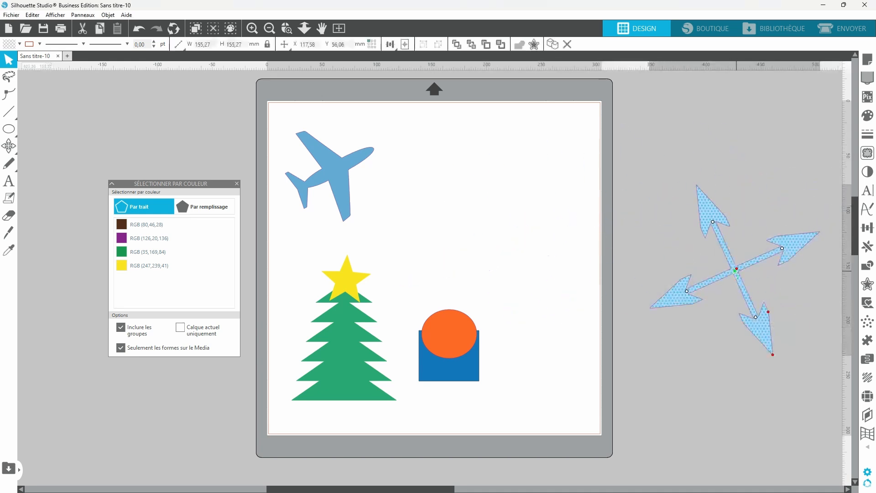
drag(349, 174, 179, 119)
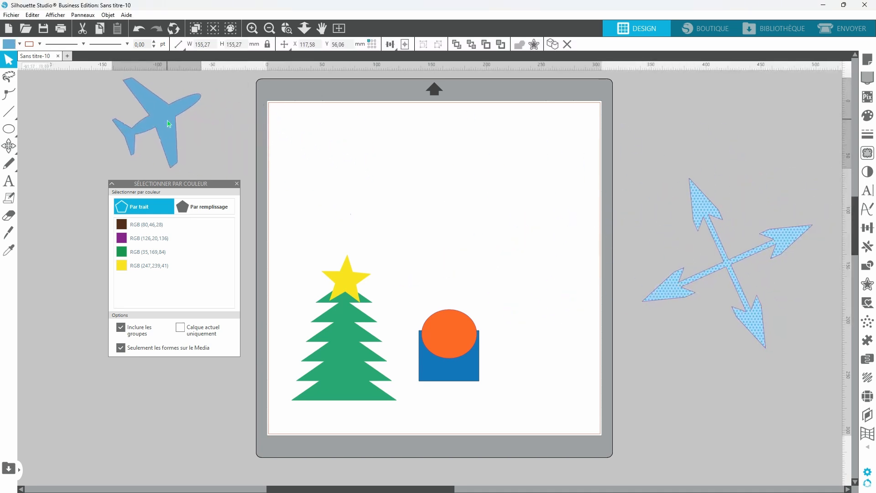
click(481, 403)
drag(447, 339, 446, 335)
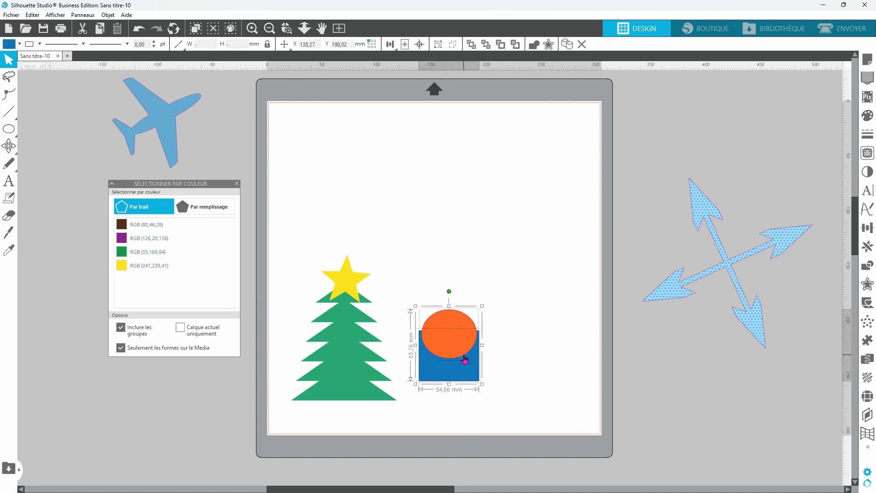
drag(481, 306, 593, 169)
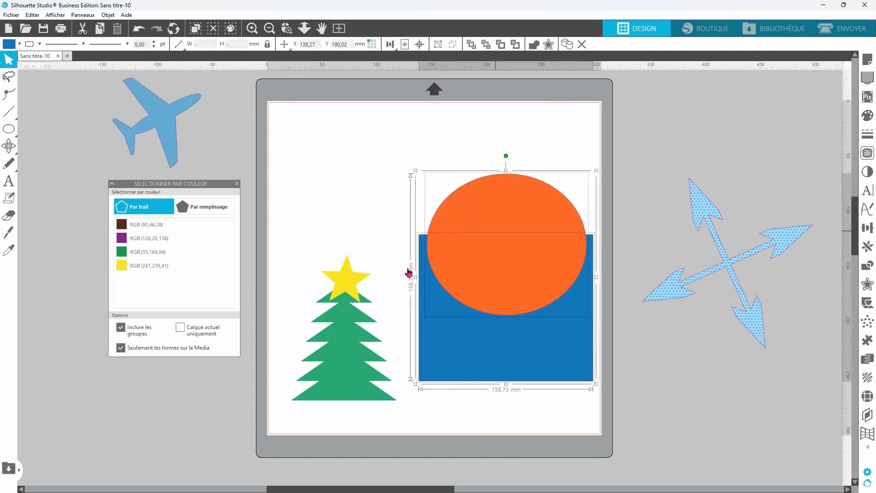
Enlarge the fir tree and star together to about 149 mm wide and place them overlapping the mat's left edge
click(335, 345)
drag(289, 252, 303, 124)
drag(319, 307, 336, 273)
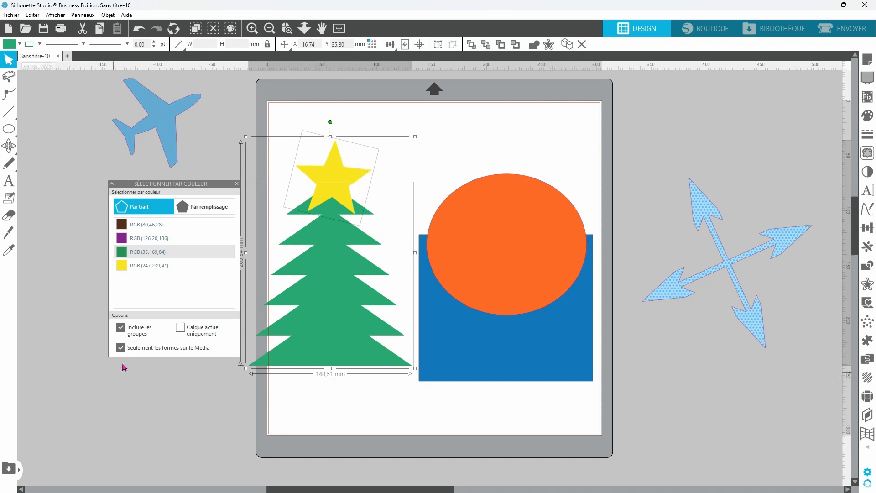
Turn off "Seulement les formes sur le Media" and place the airplane at the top of the mat, right of the star
click(121, 348)
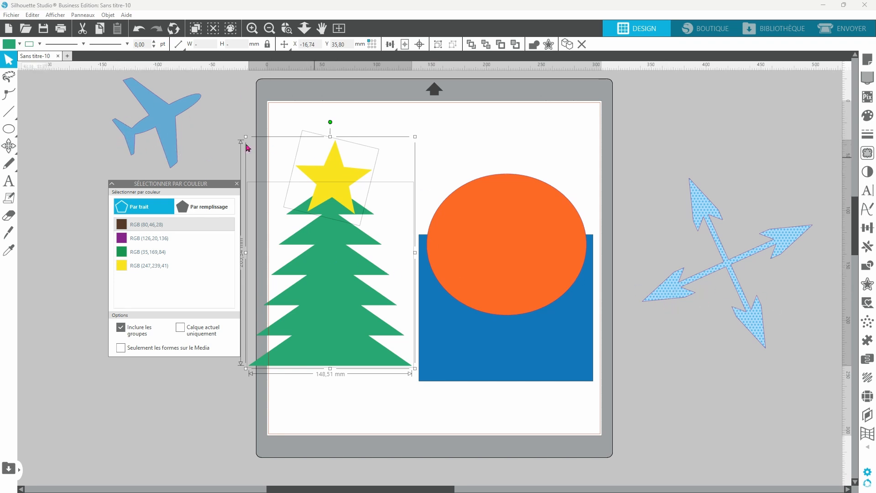
drag(164, 150, 423, 179)
click(547, 157)
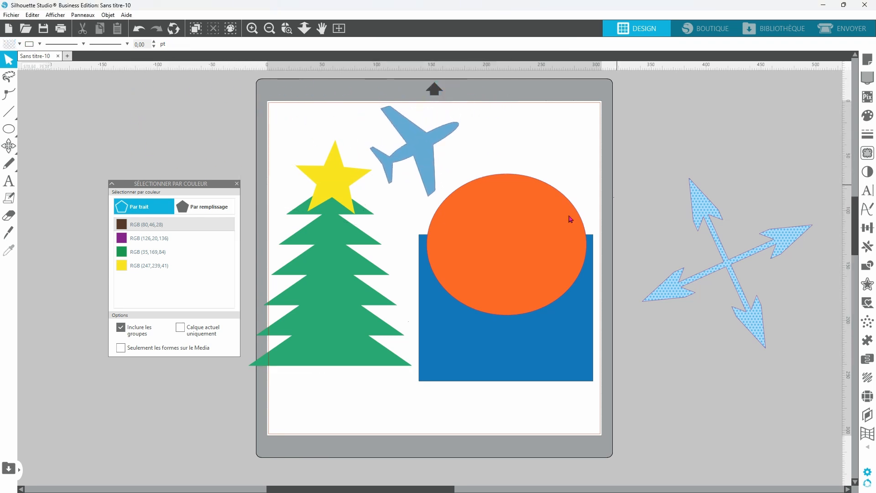
Turn on "Seulement les formes sur le Media" and move the ellipse and rectangle off the mat to the lower right
click(121, 350)
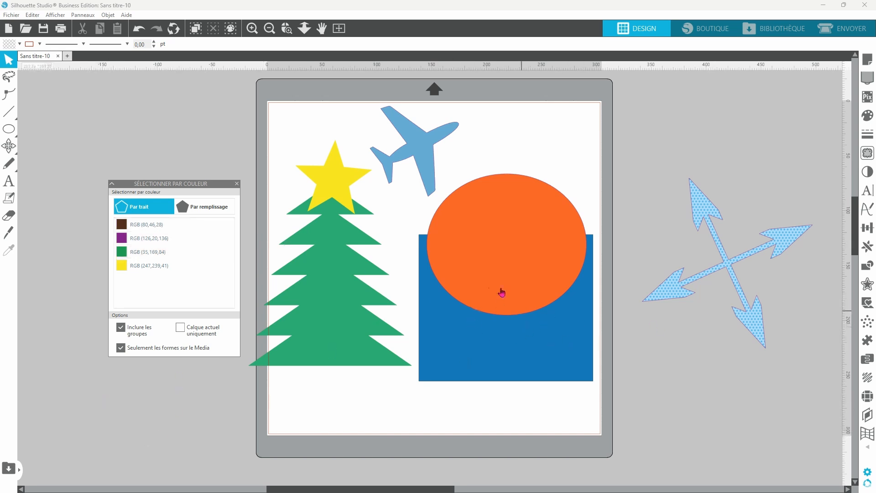
click(543, 182)
drag(539, 346, 847, 475)
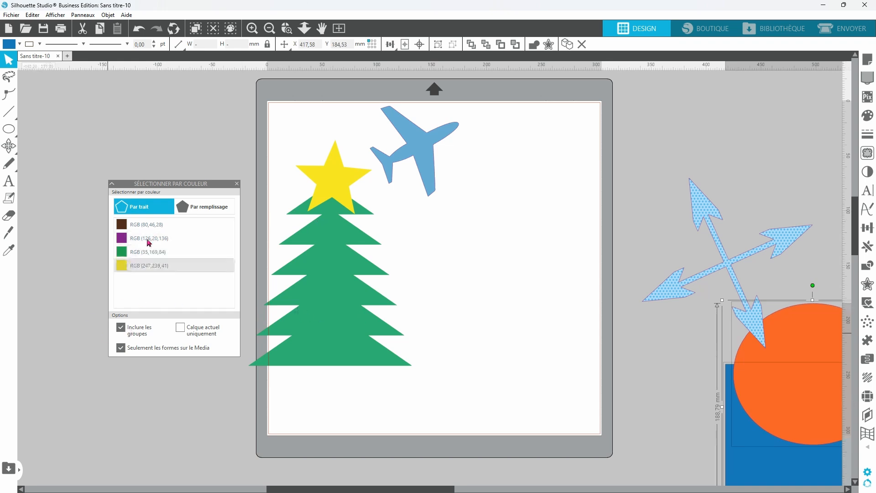
Reopen the select-by-colour options beside the mat and turn off "Seulement les formes sur le Media"
click(236, 184)
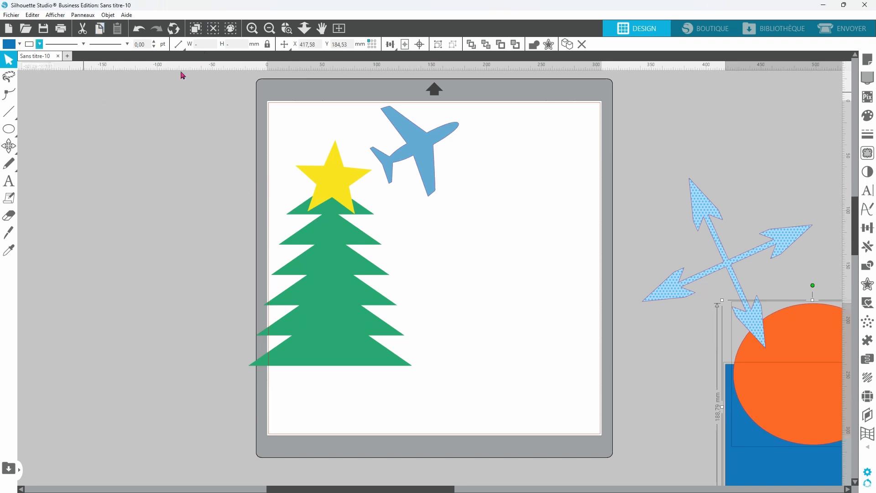
click(230, 28)
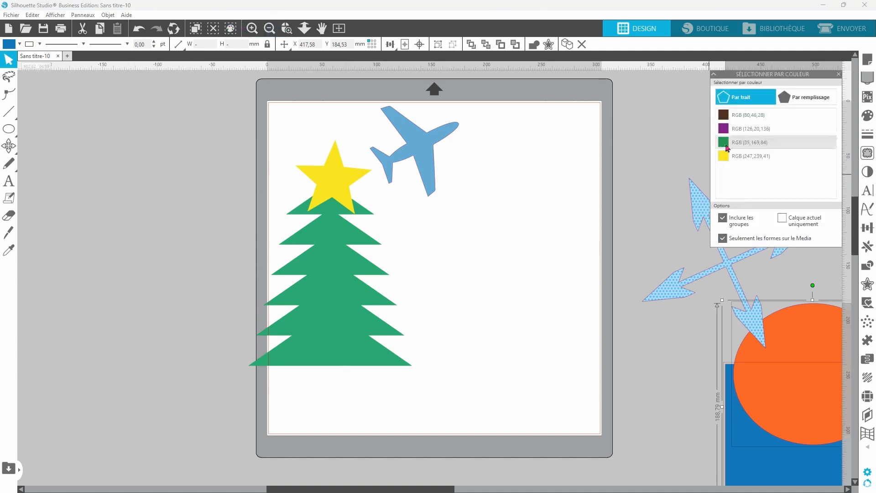
drag(788, 72, 186, 148)
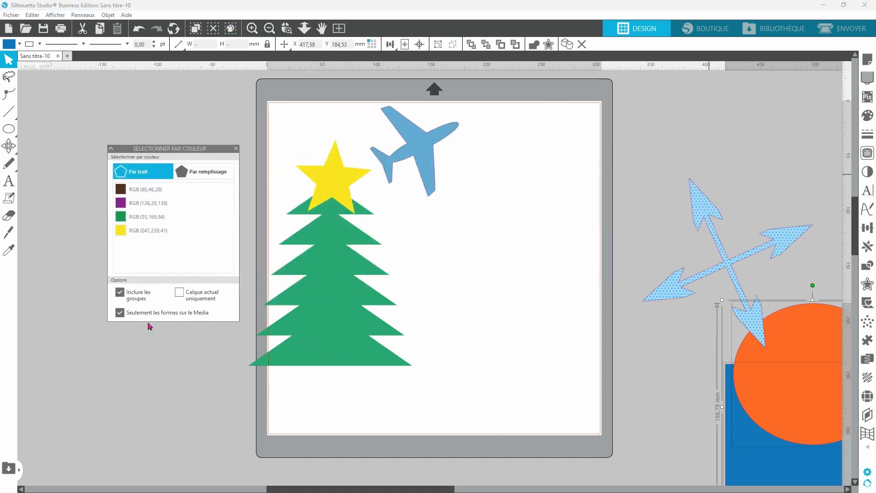
click(120, 314)
Move the fir tree and star fully onto the mat, and place the airplane in the mat's upper-left area
click(340, 278)
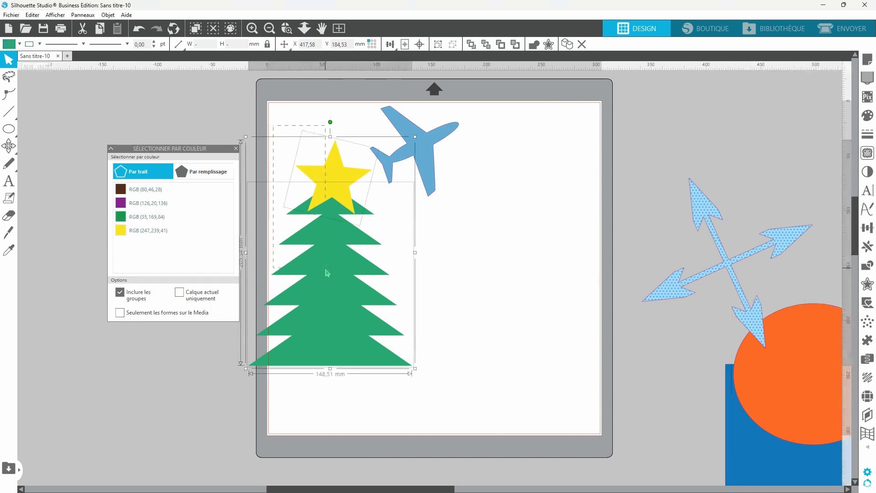
drag(337, 287, 367, 342)
drag(426, 161, 335, 166)
click(545, 229)
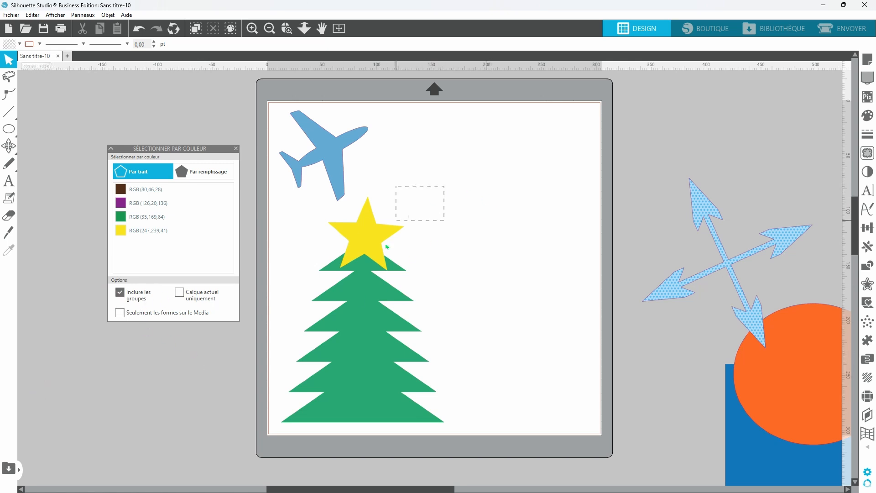
Group the star with the fir tree, and switch the colour selection between fill and line colours
click(395, 228)
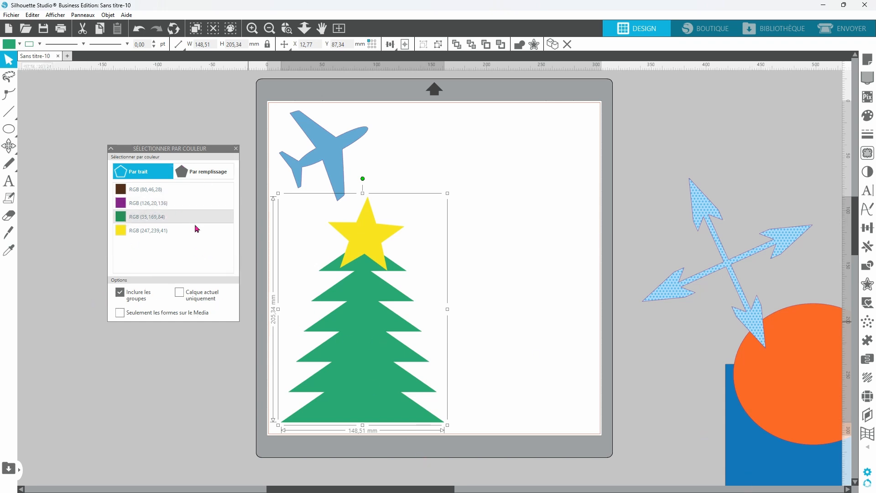
click(204, 178)
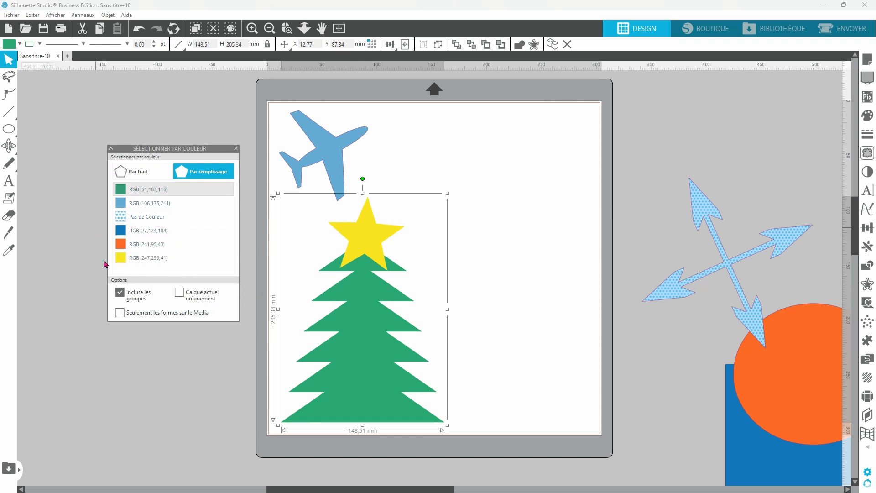
click(138, 177)
Move the four-way arrow to the upper right beside the mat, and the ellipse and rectangle over the mat's lower-right corner
drag(724, 271, 700, 182)
drag(778, 417, 604, 380)
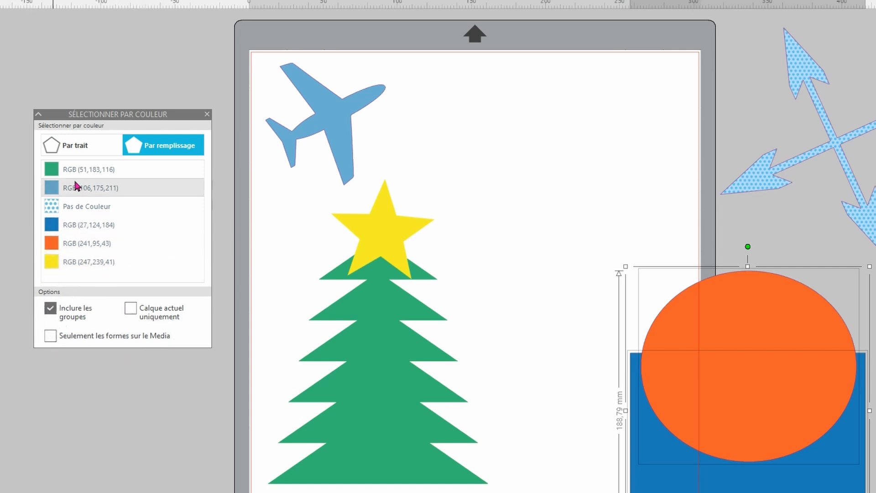
Use selection by line colour to pick the brown-outlined rectangle and, separately, all purple-outlined shapes
click(69, 147)
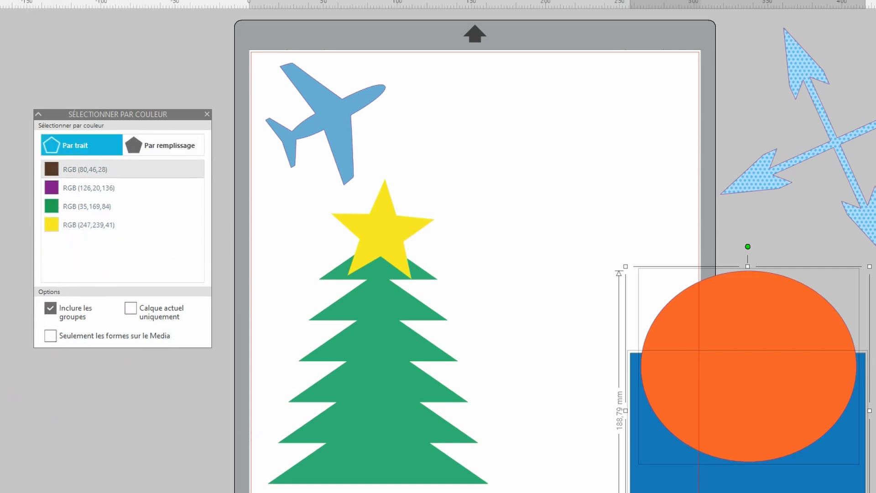
click(55, 172)
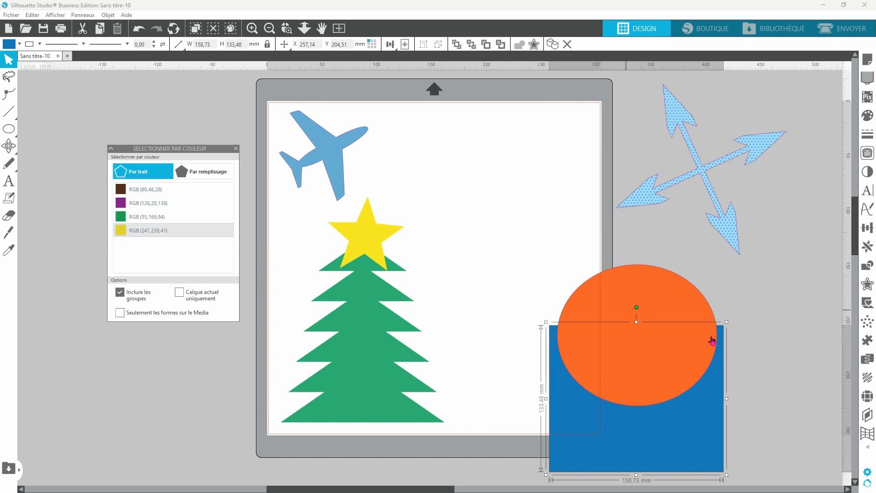
click(39, 44)
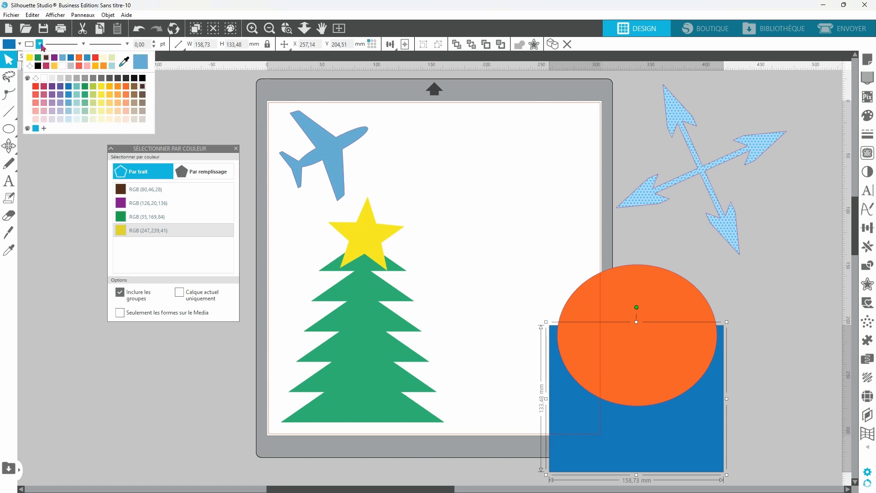
click(84, 330)
click(158, 352)
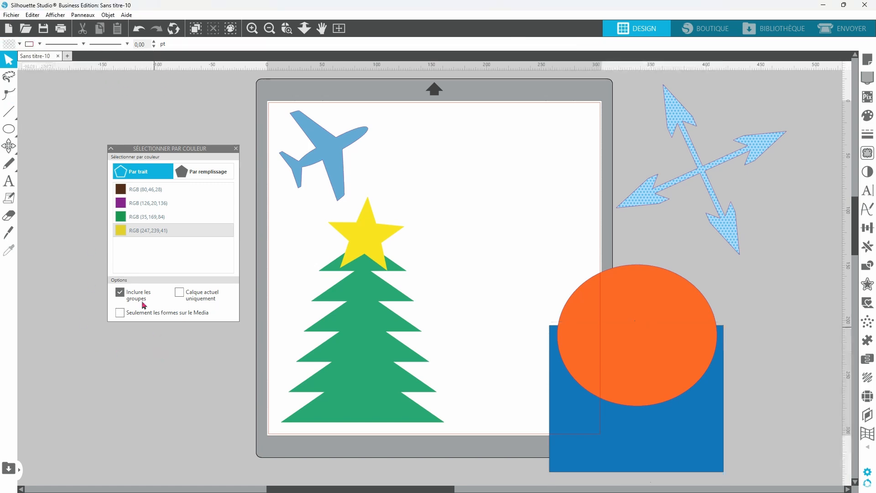
click(145, 203)
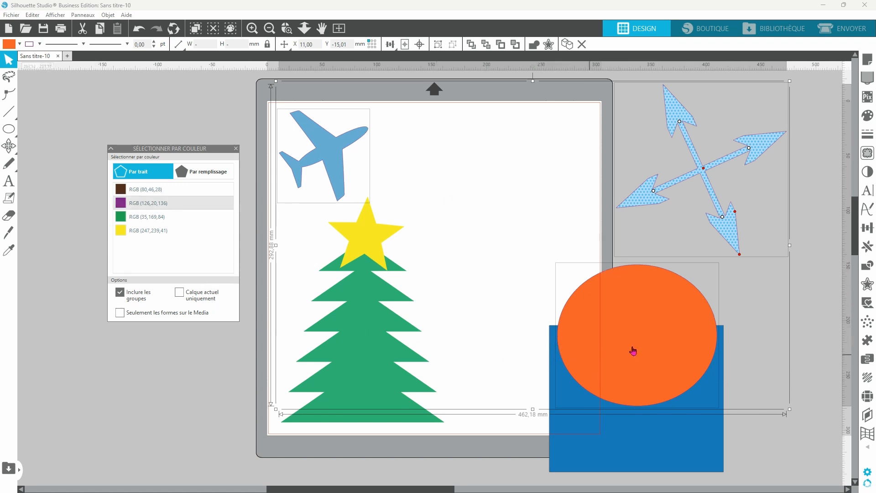
Use selection by line colour to pick the tree-and-star group through its green outline and separately through its yellow outline
click(124, 217)
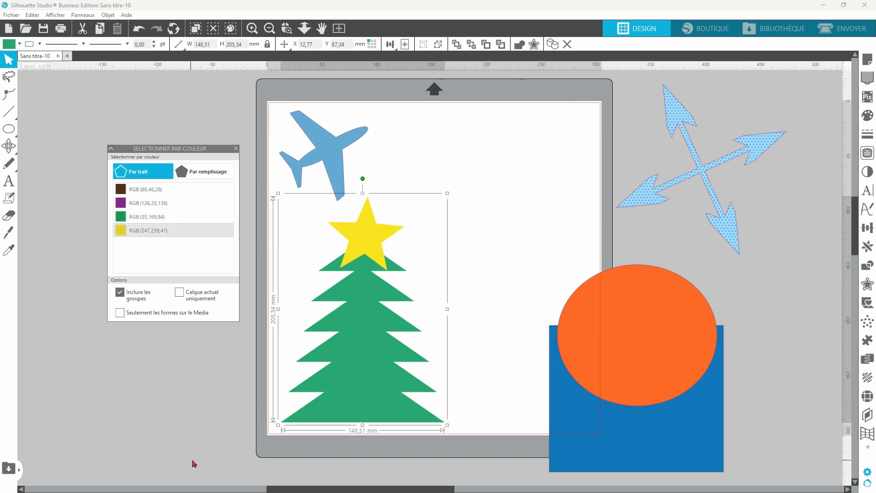
click(123, 217)
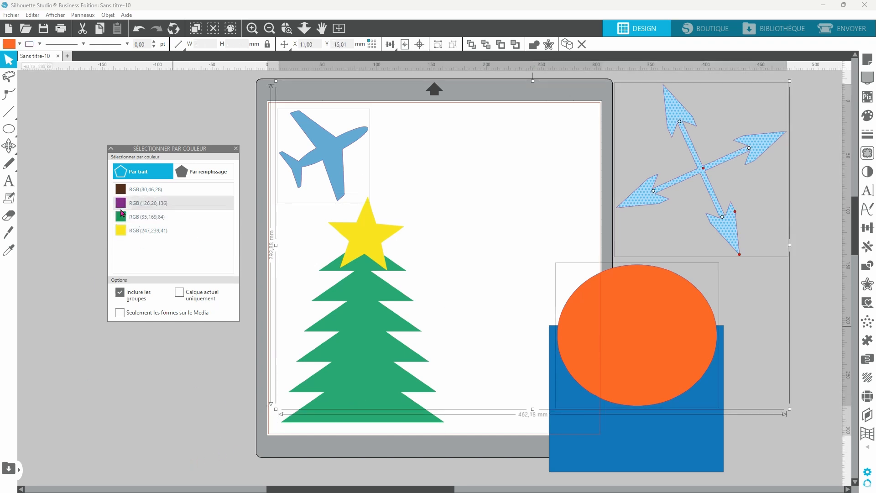
click(138, 230)
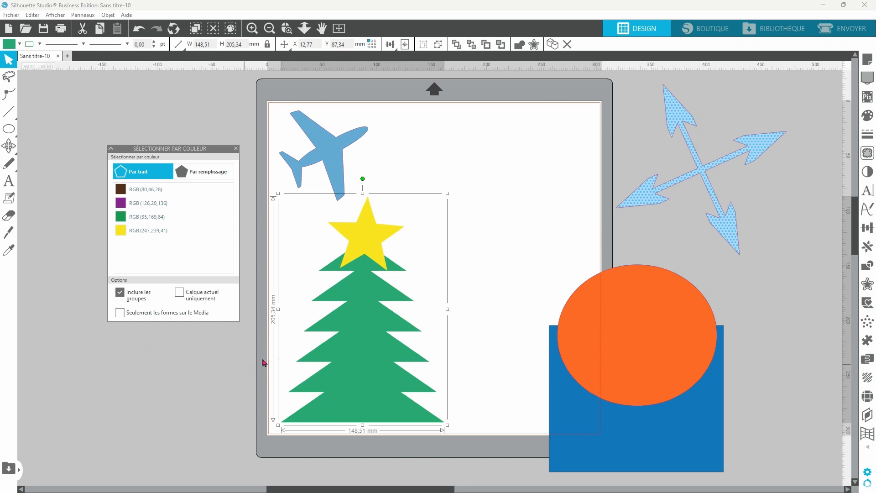
Select all purple-outlined shapes by line colour and change their outline to light green, RGB (194,219,107)
click(134, 203)
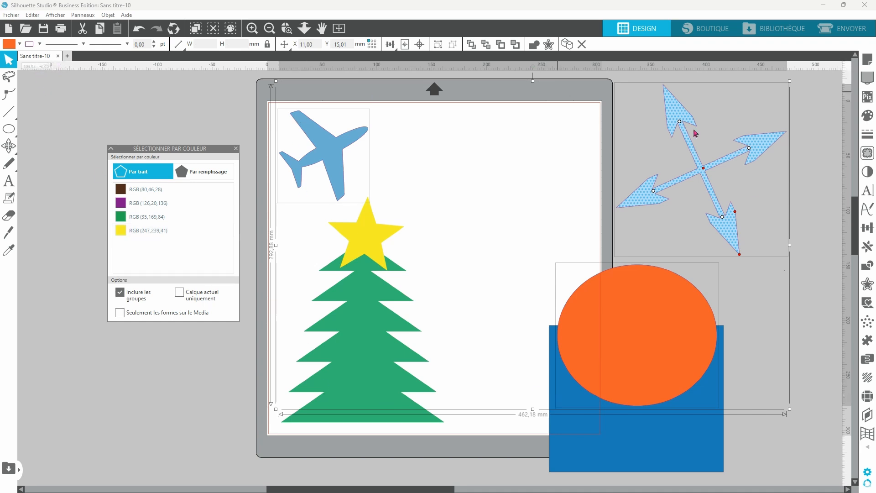
click(40, 44)
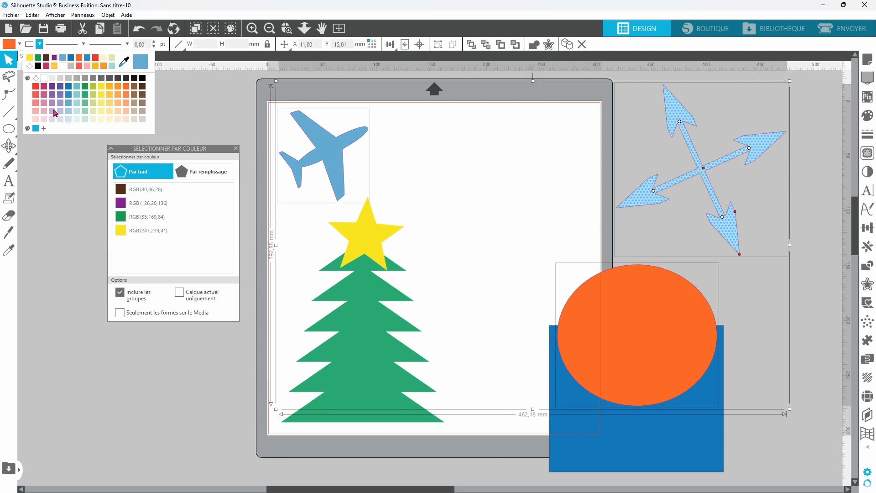
click(93, 100)
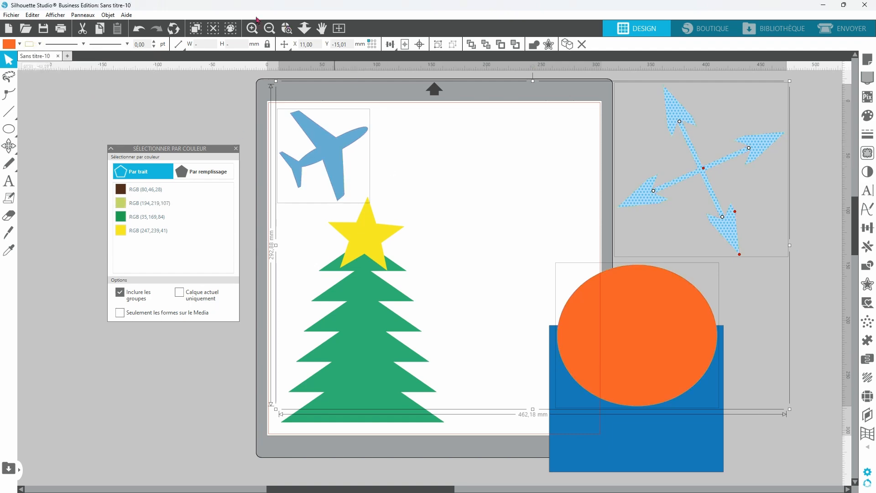
Set the line thickness of the selected light-green-outlined shapes to 2 pt and raise it to 5 pt
click(178, 45)
click(147, 44)
text(2)
key(Return)
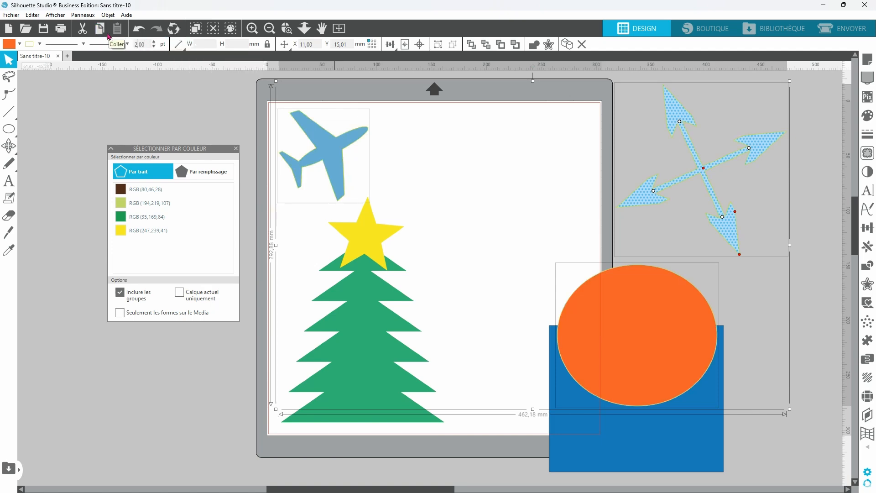
click(140, 45)
key(Return)
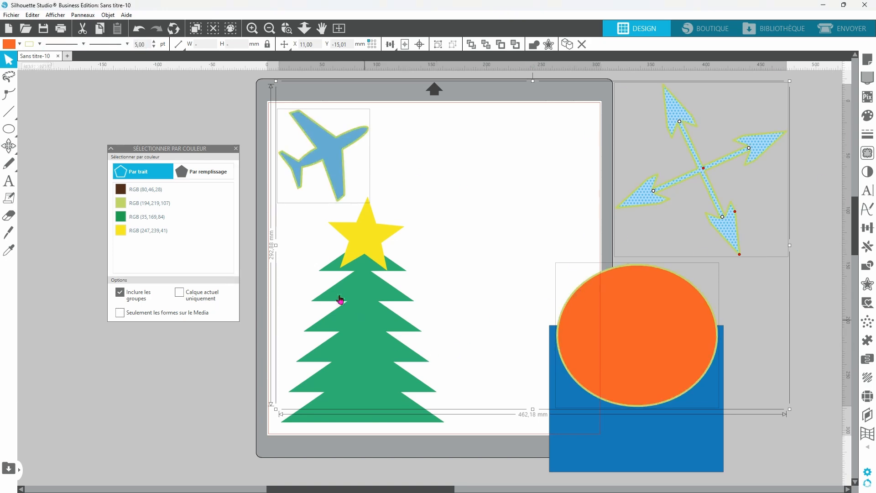
Set the line thickness of the tree-and-star group and the blue rectangle to 5 pt after trying 2 pt, and deselect them
drag(225, 332, 571, 416)
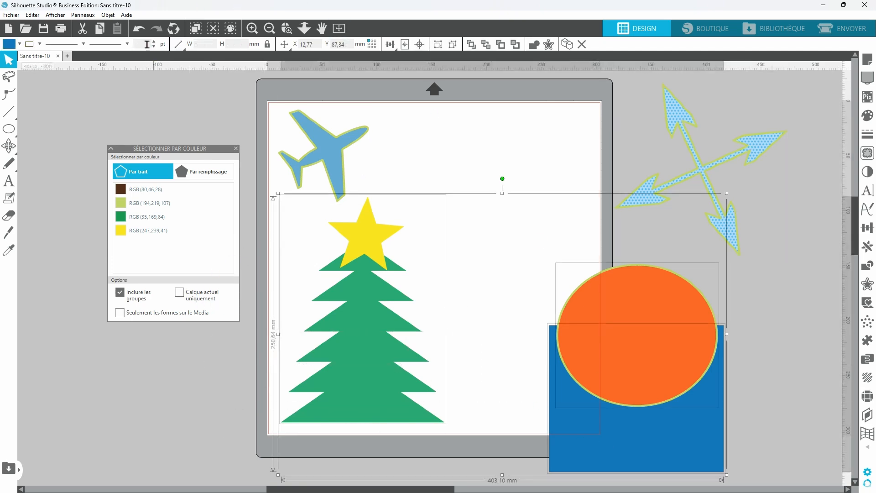
key(Return)
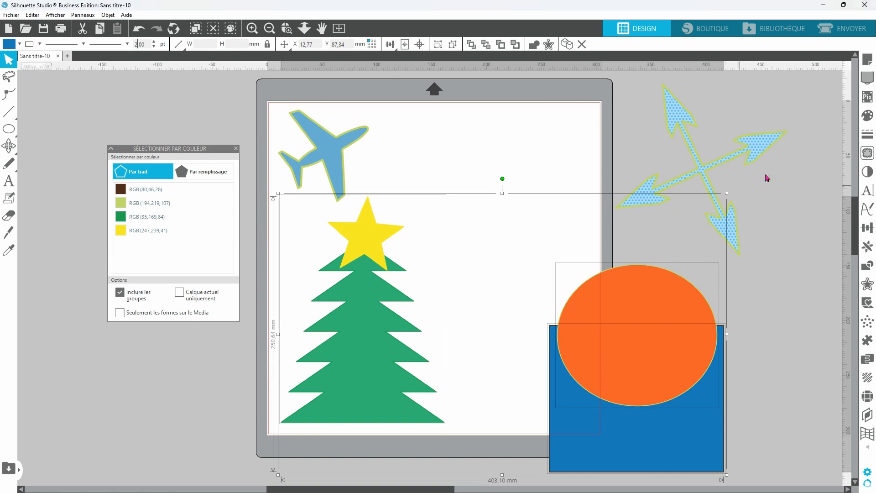
click(345, 164)
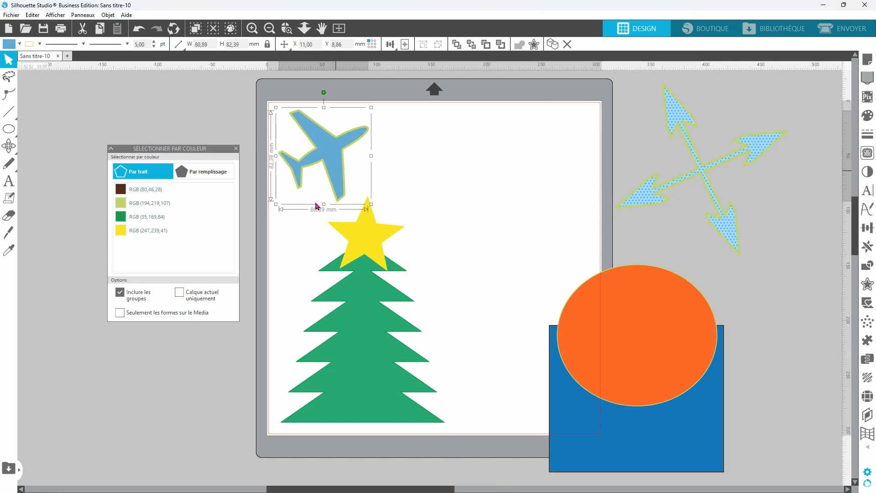
drag(272, 187, 618, 475)
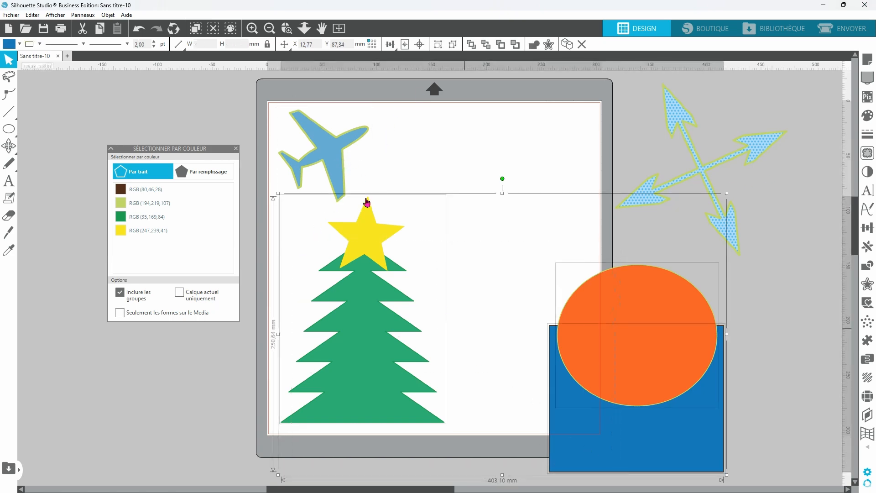
key(Return)
click(98, 404)
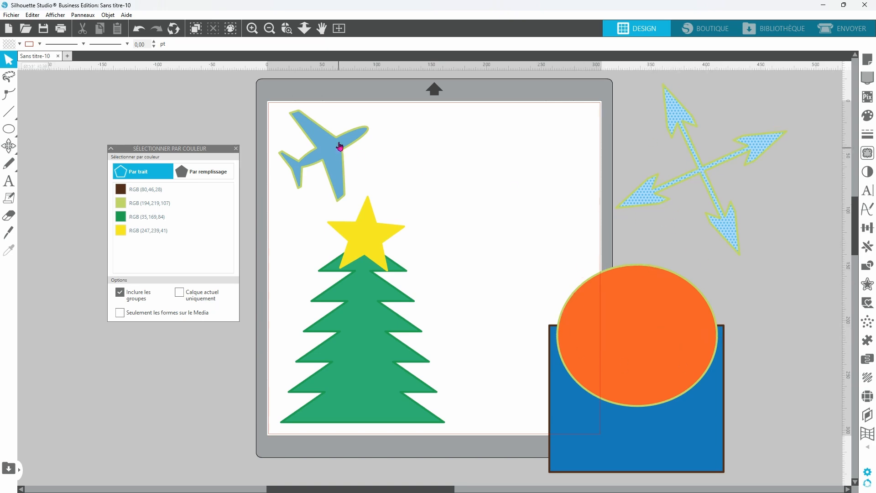
Select the tree-and-star group by its yellow line colour and change its outline to pink, RGB (228,170,197)
click(370, 242)
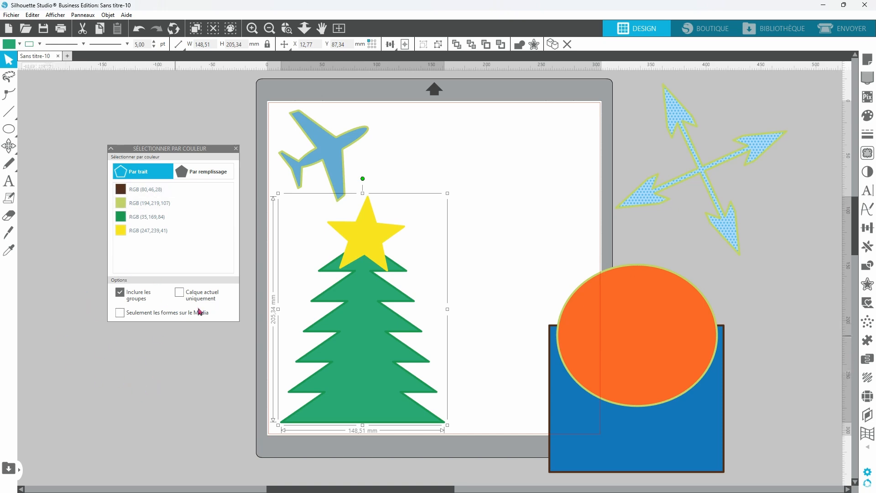
click(123, 235)
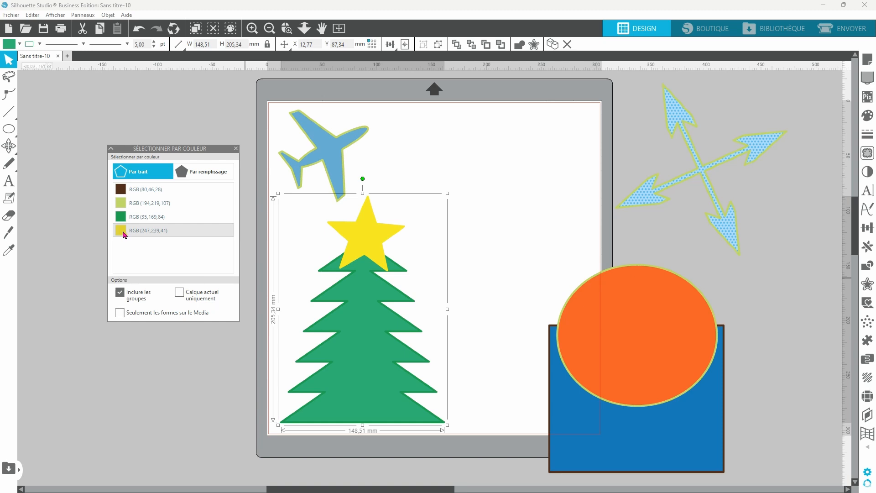
click(39, 44)
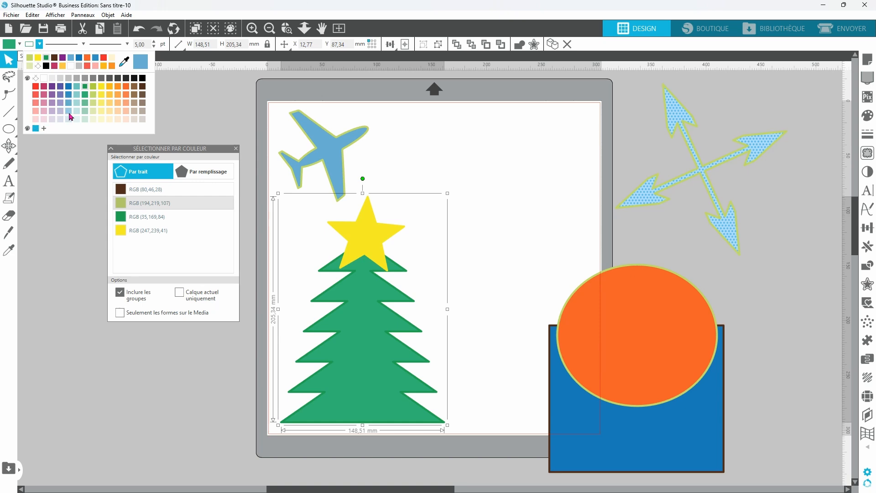
click(43, 112)
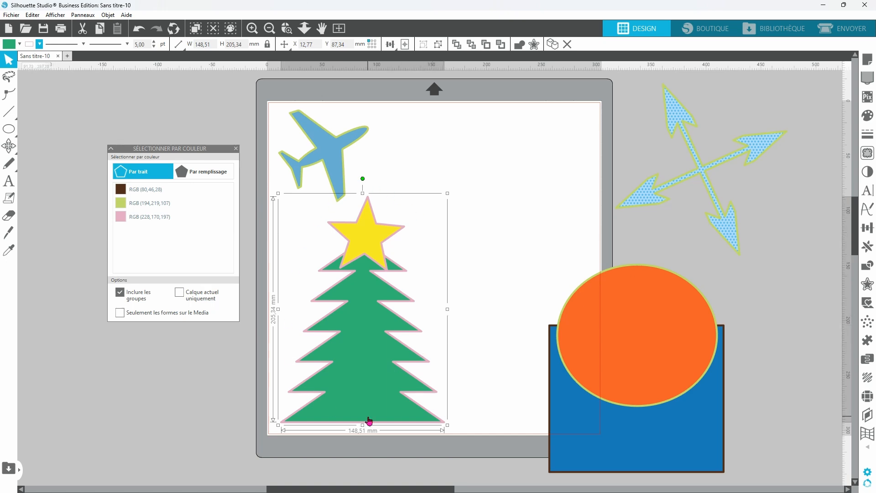
Exclude groups from the colour selection and undo the pink outline on the tree-and-star group
click(121, 292)
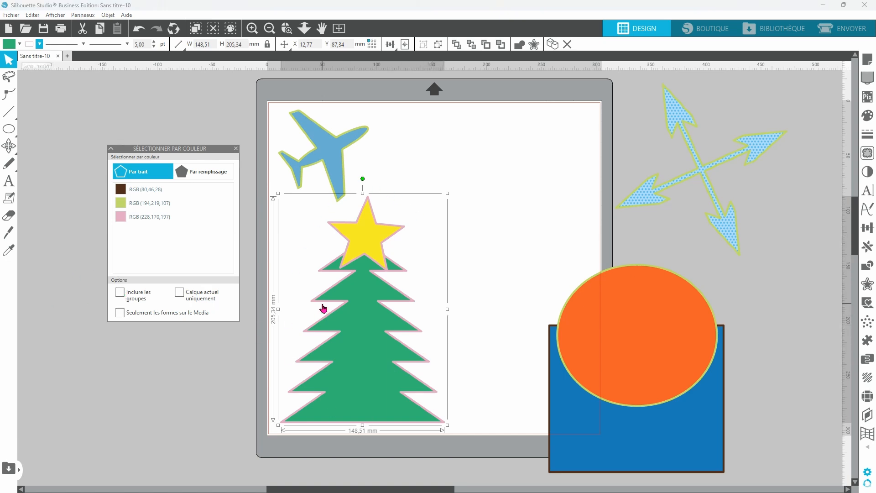
key(ctrl+z)
key(ctrl+z)
click(120, 292)
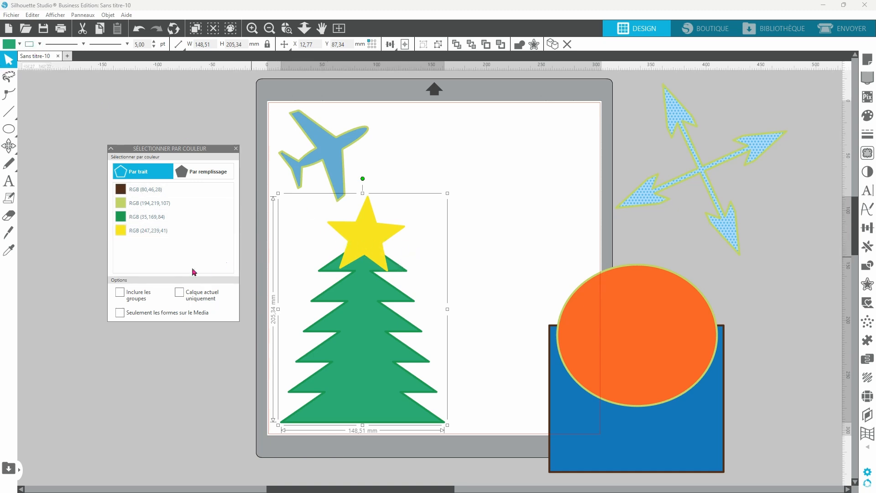
Try to select the star by its yellow line colour with groups excluded, and turn group inclusion back on
click(122, 232)
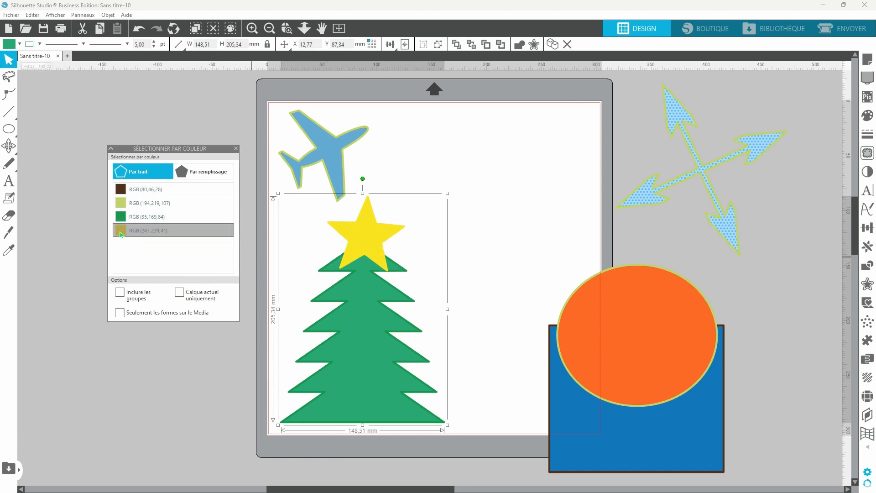
click(122, 233)
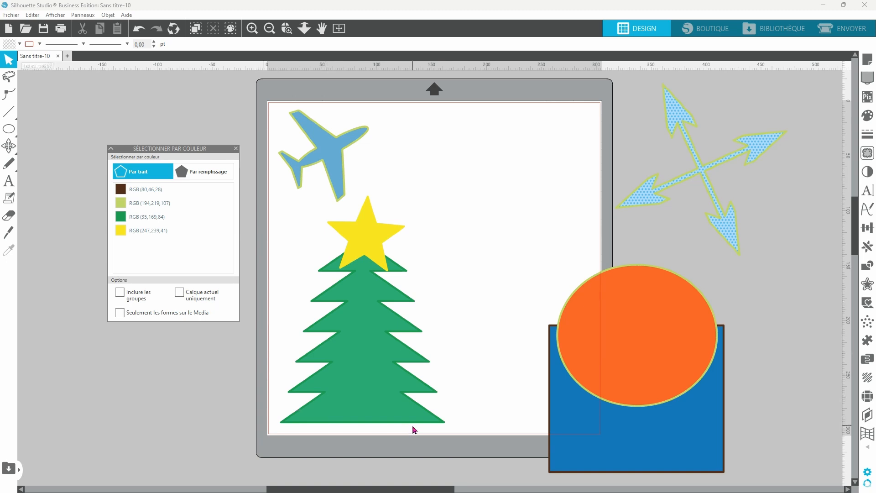
click(120, 293)
Select the tree-and-star group, exclude groups from the colour selection again and try picking the yellow line colour
click(389, 408)
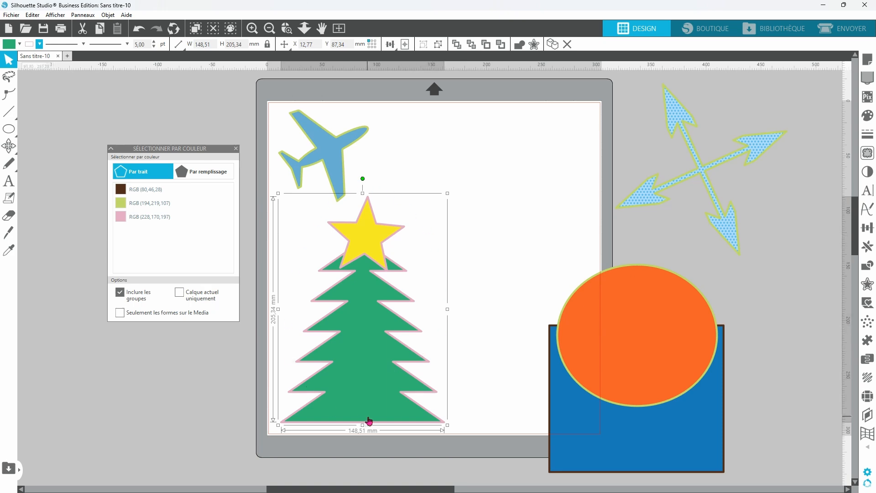
click(121, 293)
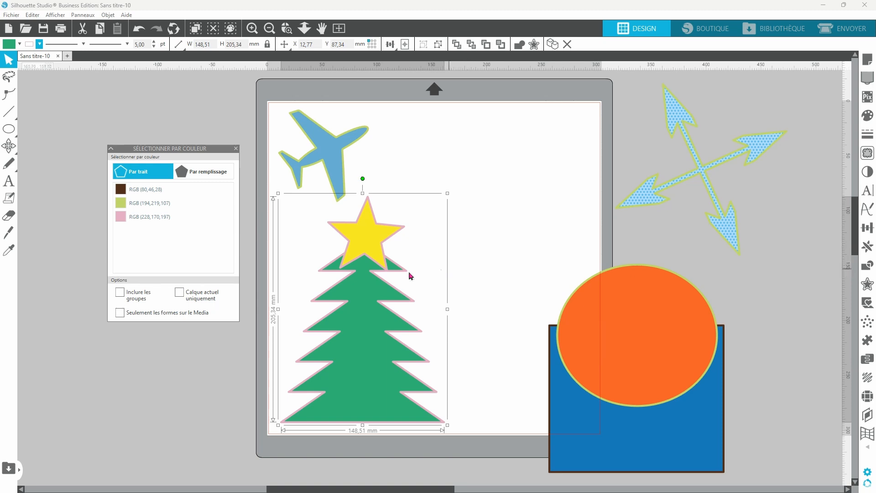
click(120, 292)
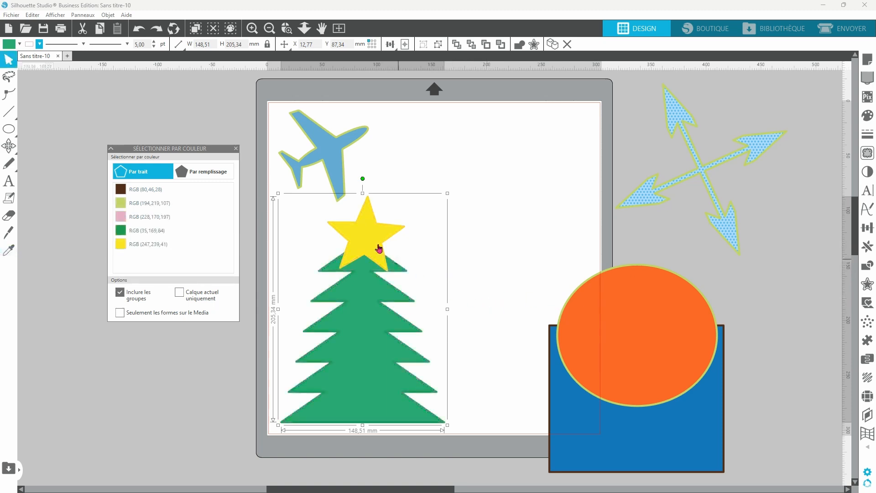
click(121, 295)
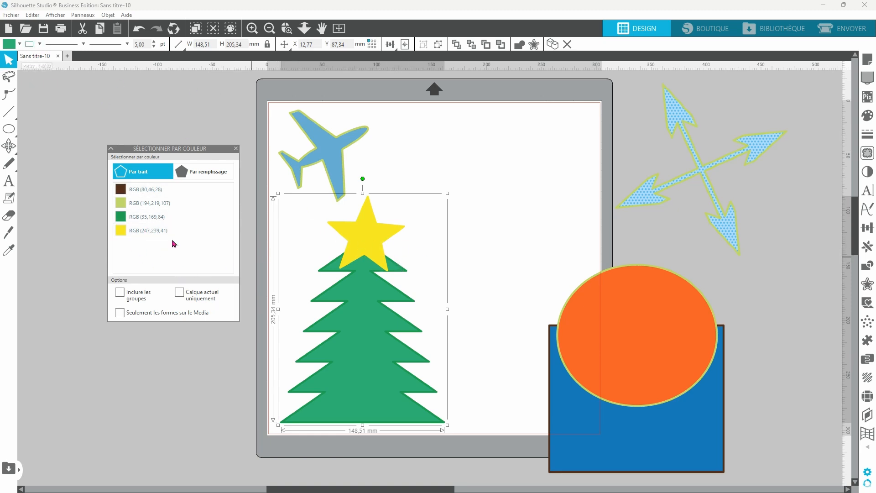
click(129, 232)
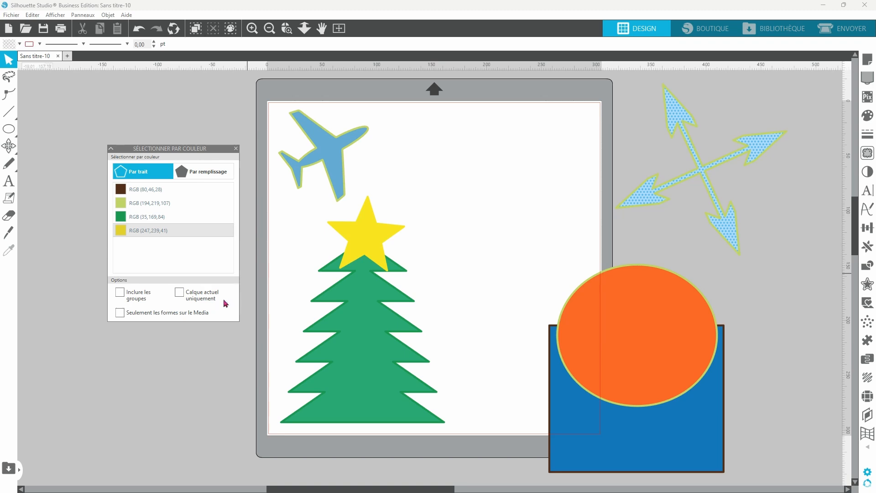
click(122, 231)
click(123, 230)
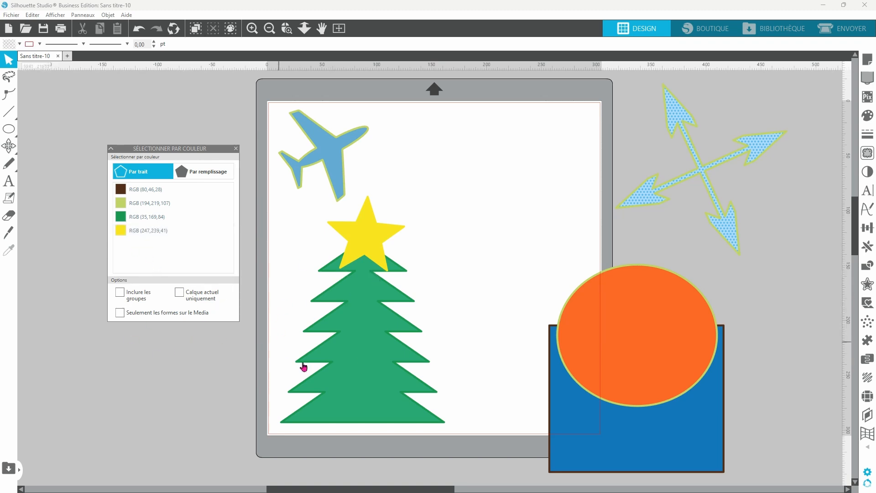
With groups included again, select the light-green-outlined shapes by line colour and change their outline to light orange, RGB (247,159,127)
click(120, 292)
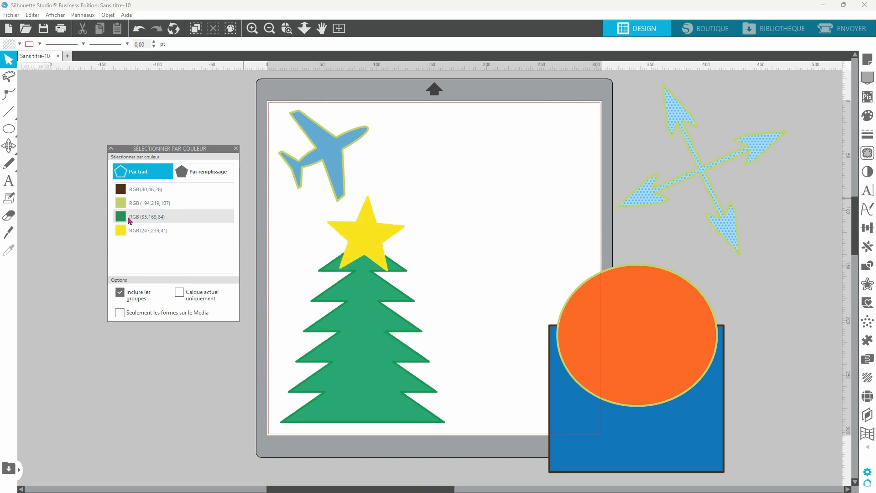
click(138, 203)
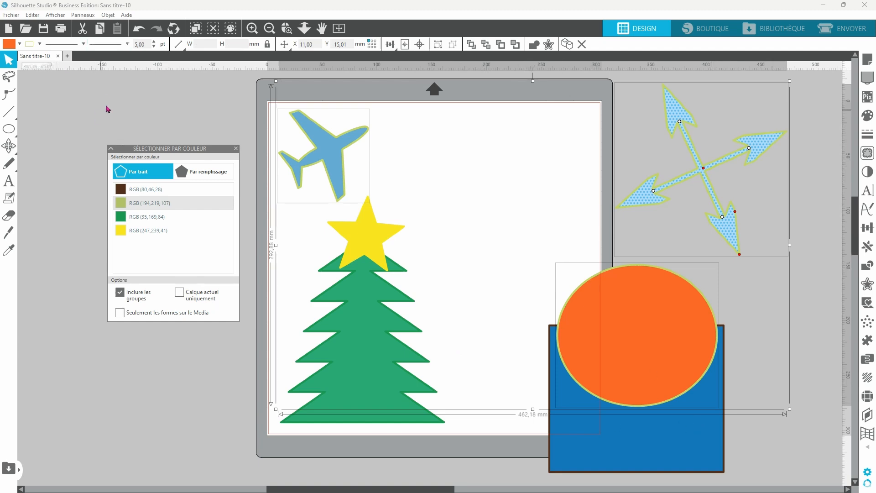
click(40, 45)
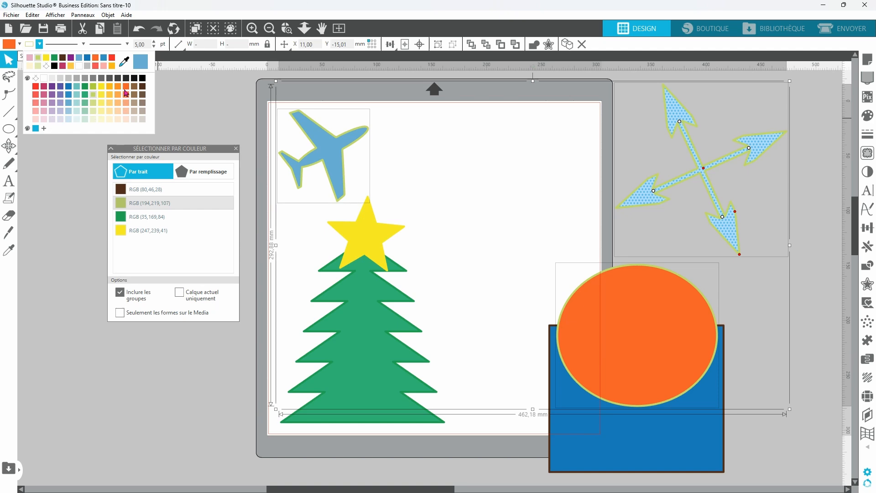
click(126, 105)
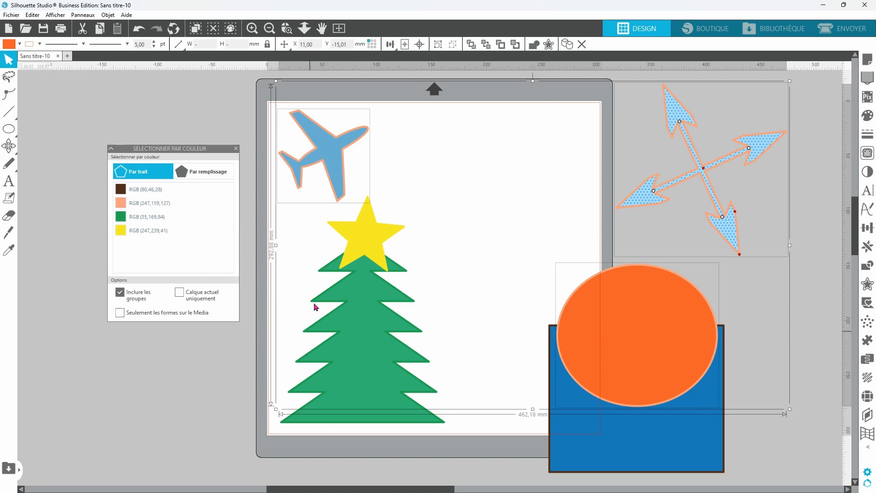
Select the tree-and-star group by its green fill colour and change its fill to lighter green, RGB (110,196,150)
click(186, 172)
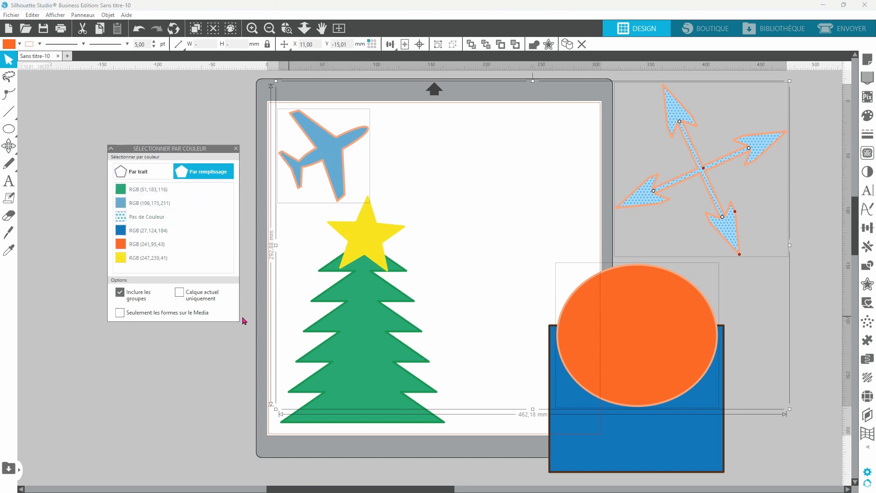
click(144, 189)
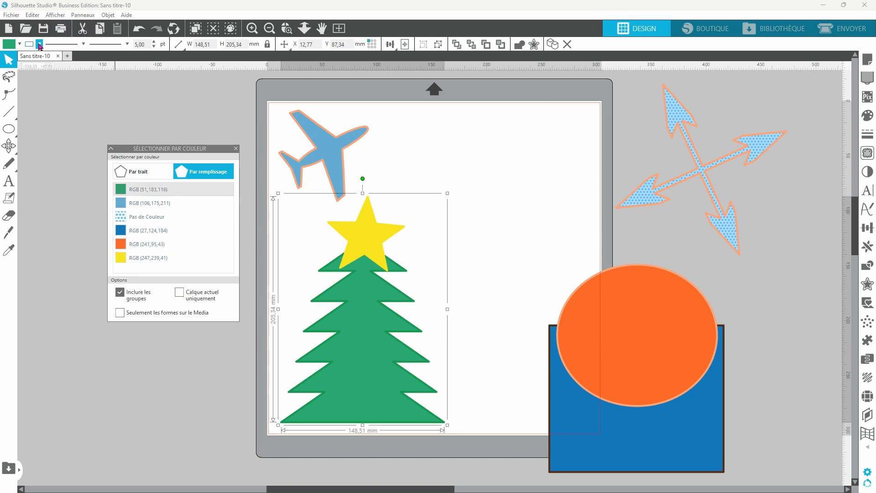
click(20, 44)
click(20, 45)
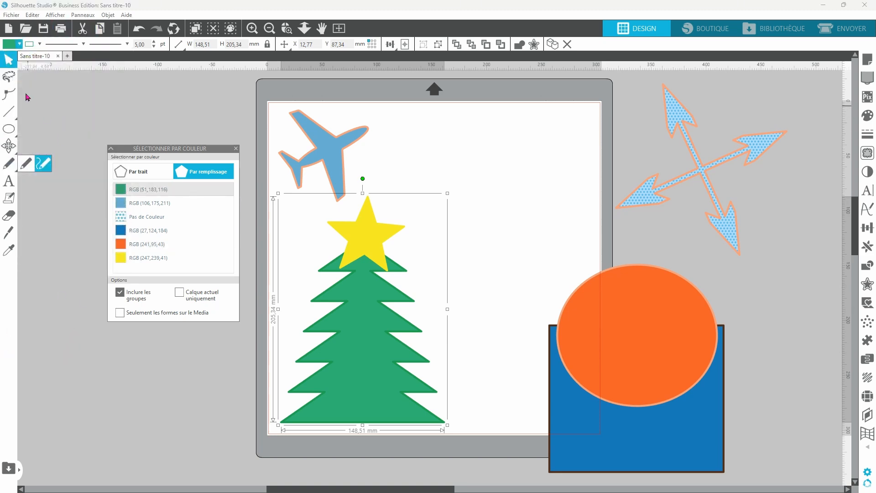
click(20, 45)
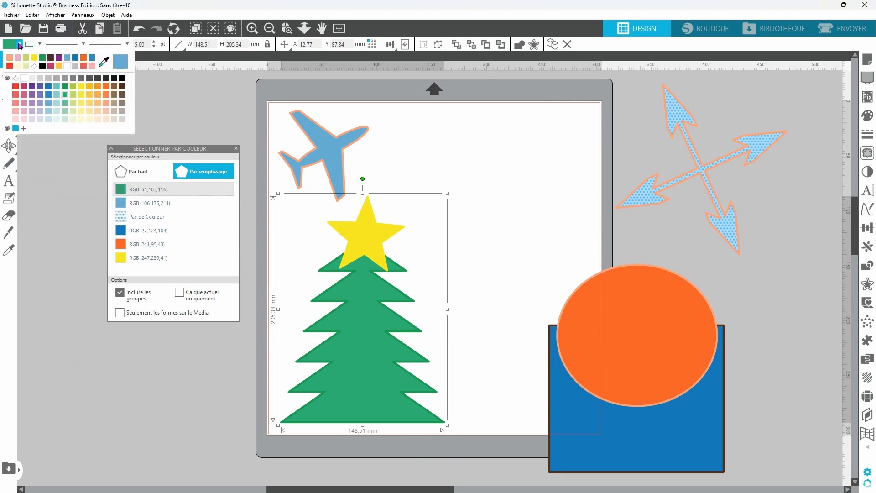
click(65, 108)
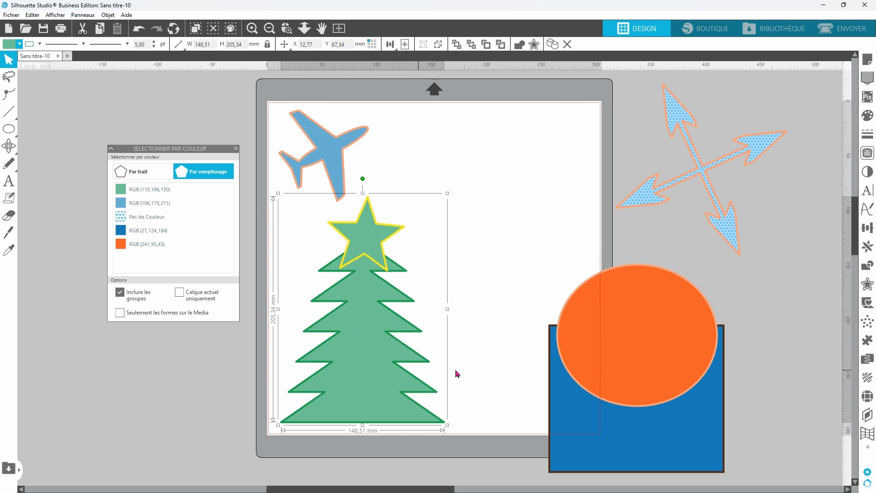
Select the ellipse by its orange fill colour and refill it with the blue sampled from the airplane using the eyedropper
click(122, 244)
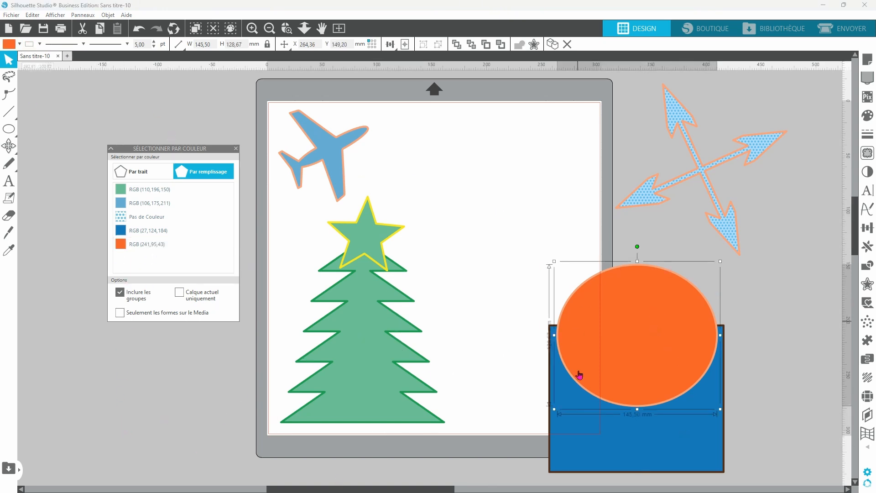
click(19, 43)
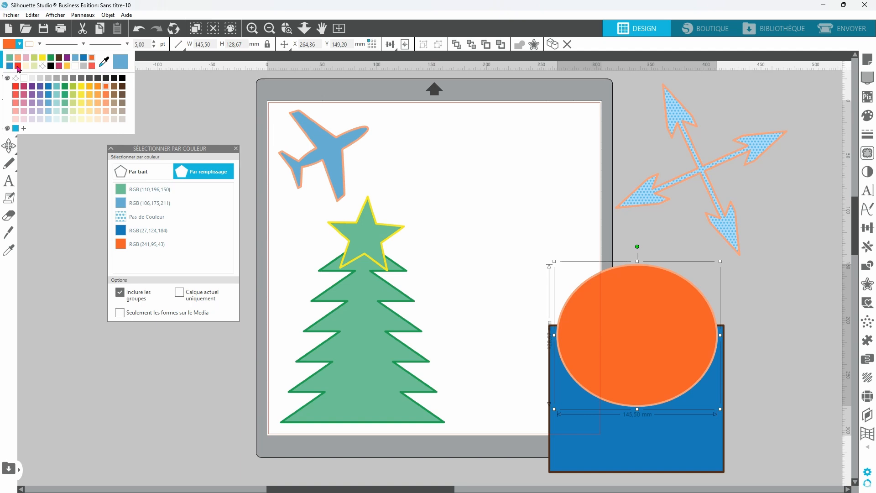
click(104, 67)
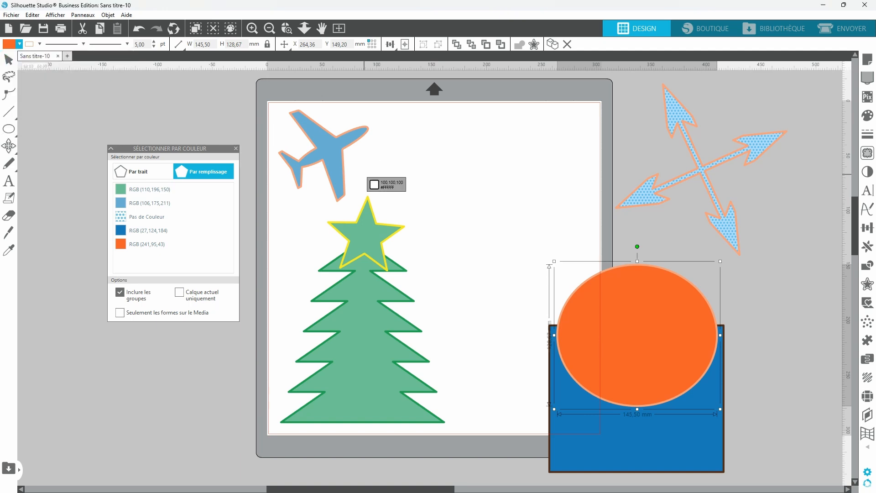
click(333, 147)
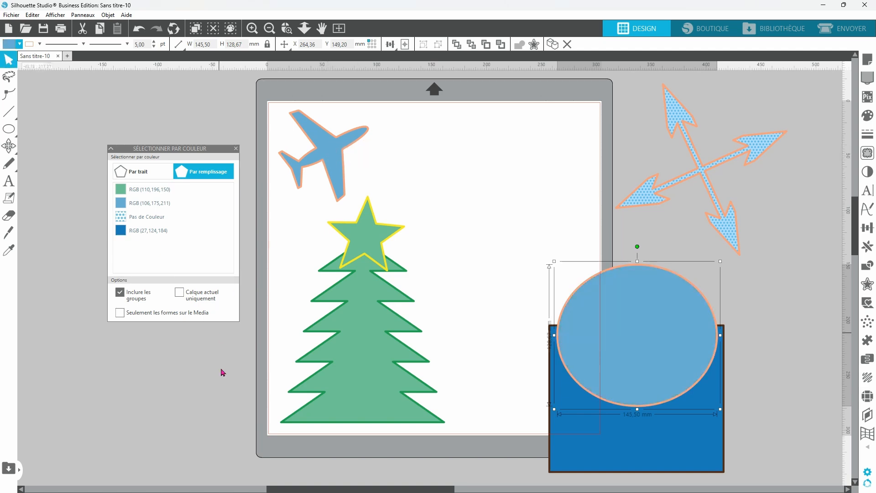